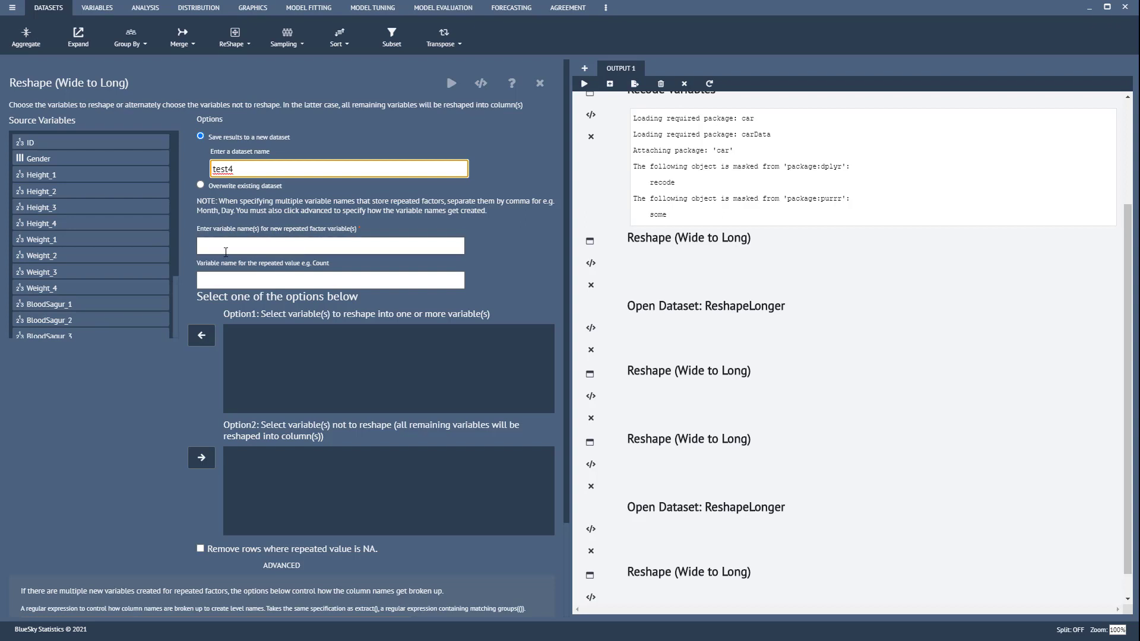
# Step: Enter .value, Time as the variable names for the new repeated factor variables
pyautogui.click(229, 251)
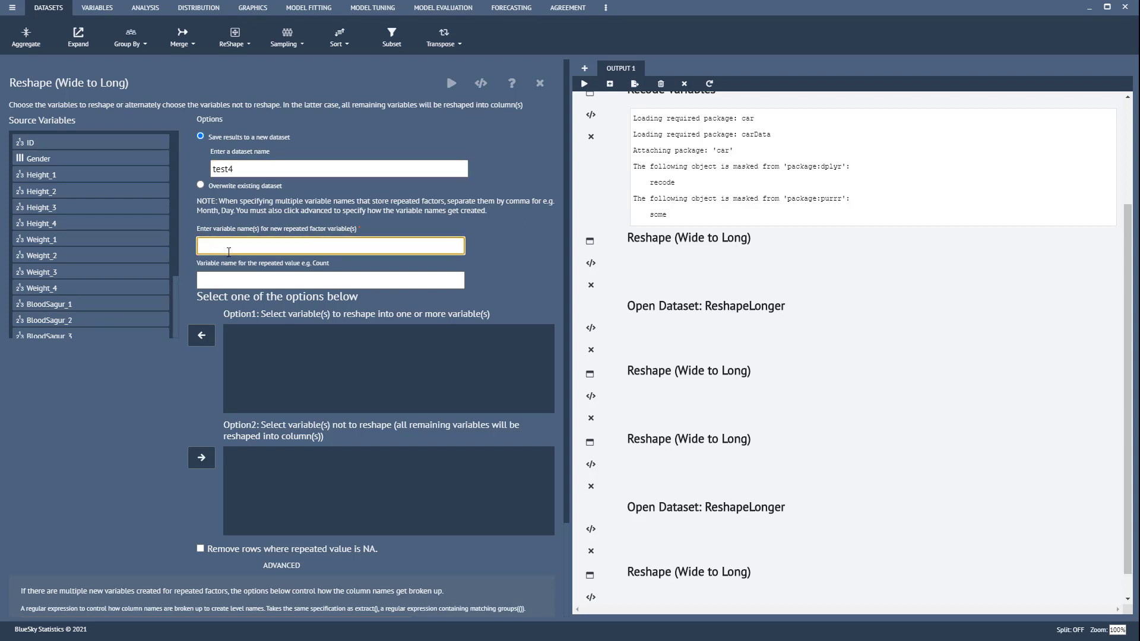
pyautogui.write('.value')
pyautogui.write(', Time')
# Step: Add the variables Height_1 through Triglycerides_4 to Option1 as the variables to reshape
pyautogui.click(53, 178)
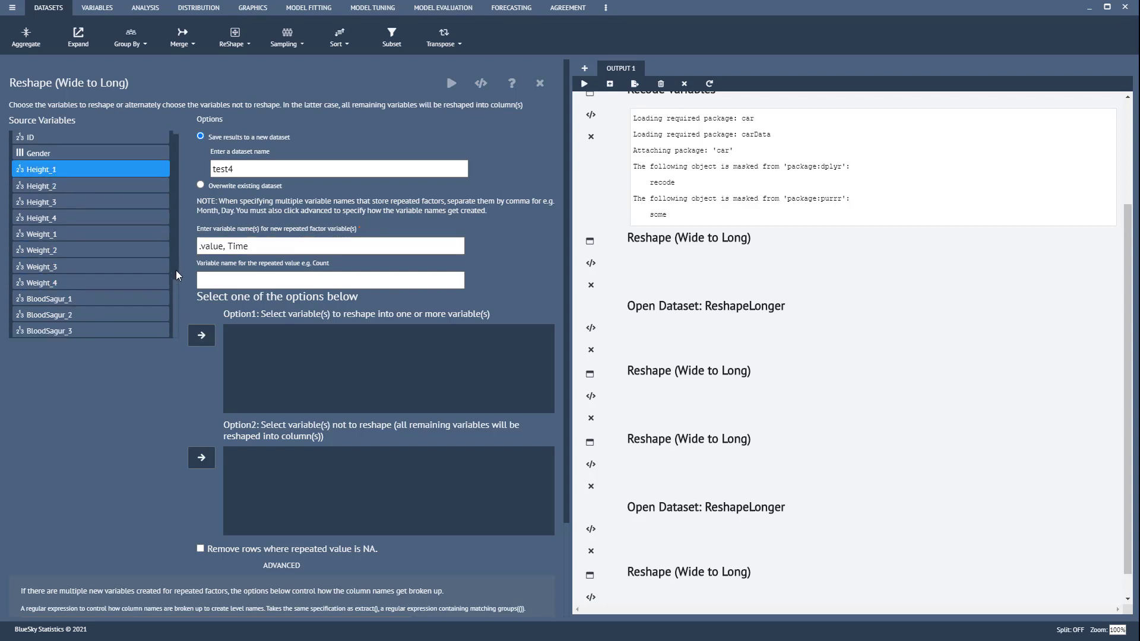
pyautogui.scroll(-2, 176, 269)
pyautogui.keyDown('shift'); pyautogui.click(82, 331); pyautogui.keyUp('shift')
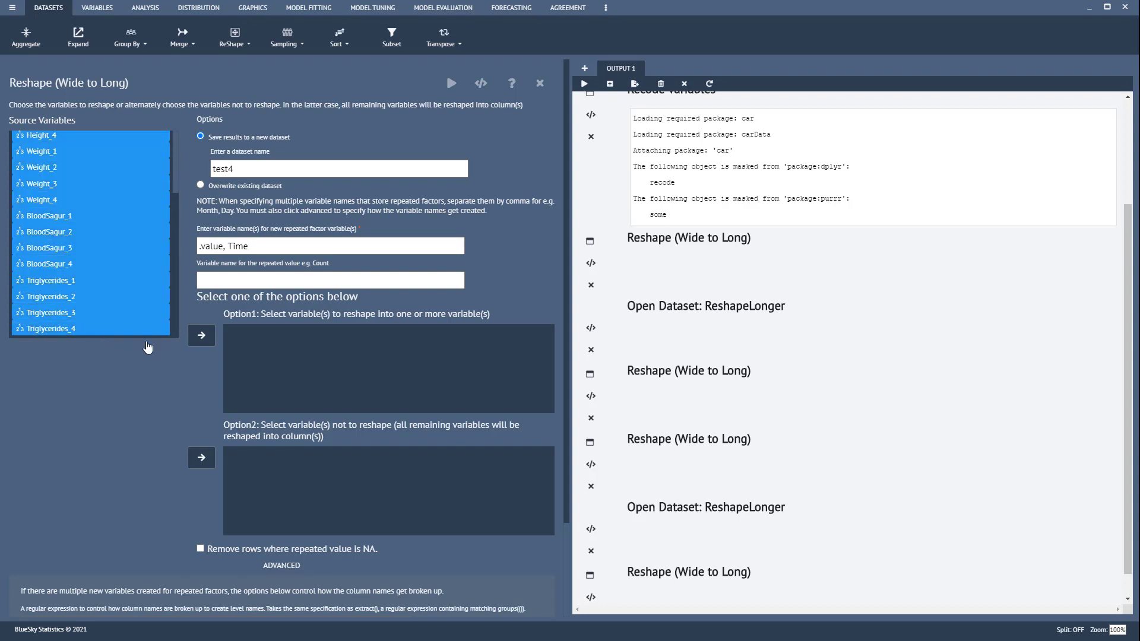
pyautogui.click(201, 337)
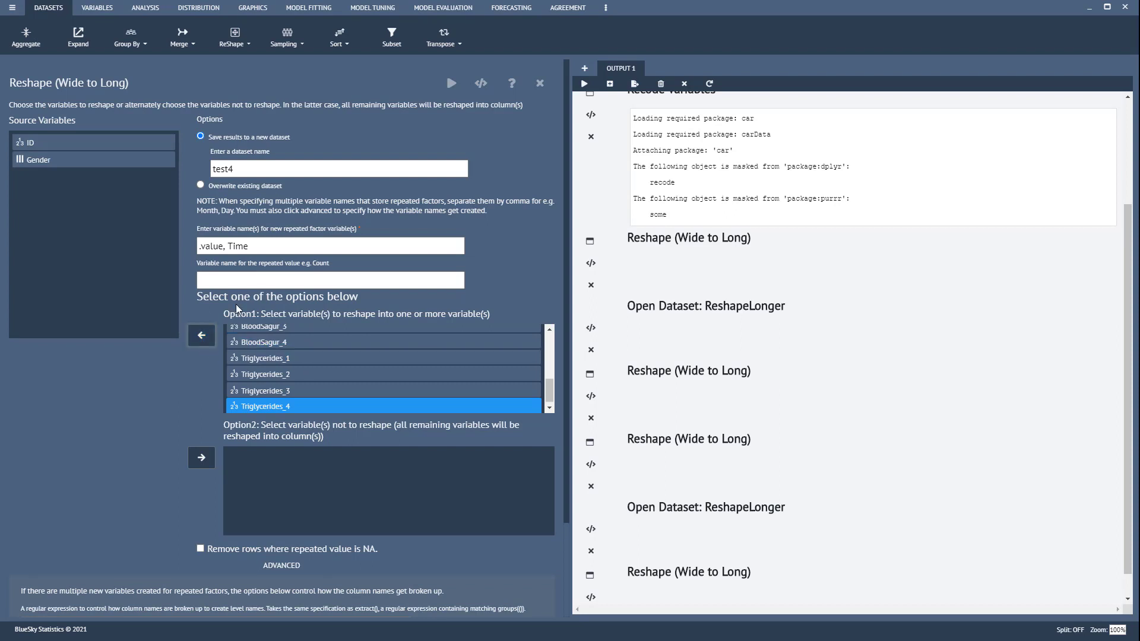
# Step: Review the Height, Weight, BloodSagur and Triglycerides variables in the Option1 list and how their names are built
pyautogui.scroll(10, 286, 365)
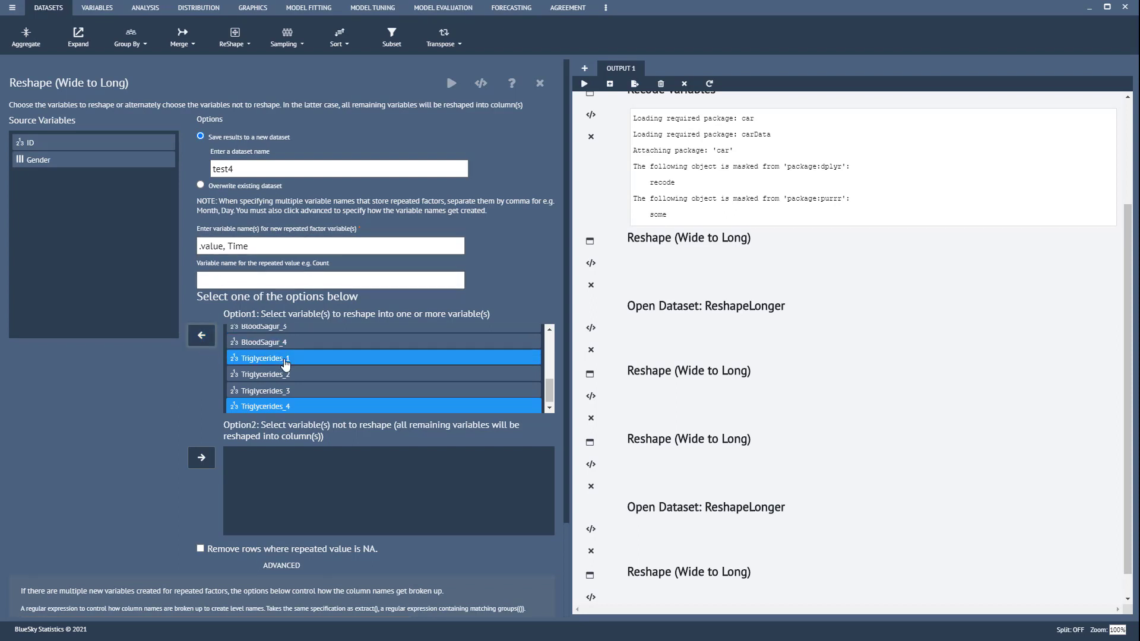
pyautogui.click(247, 338)
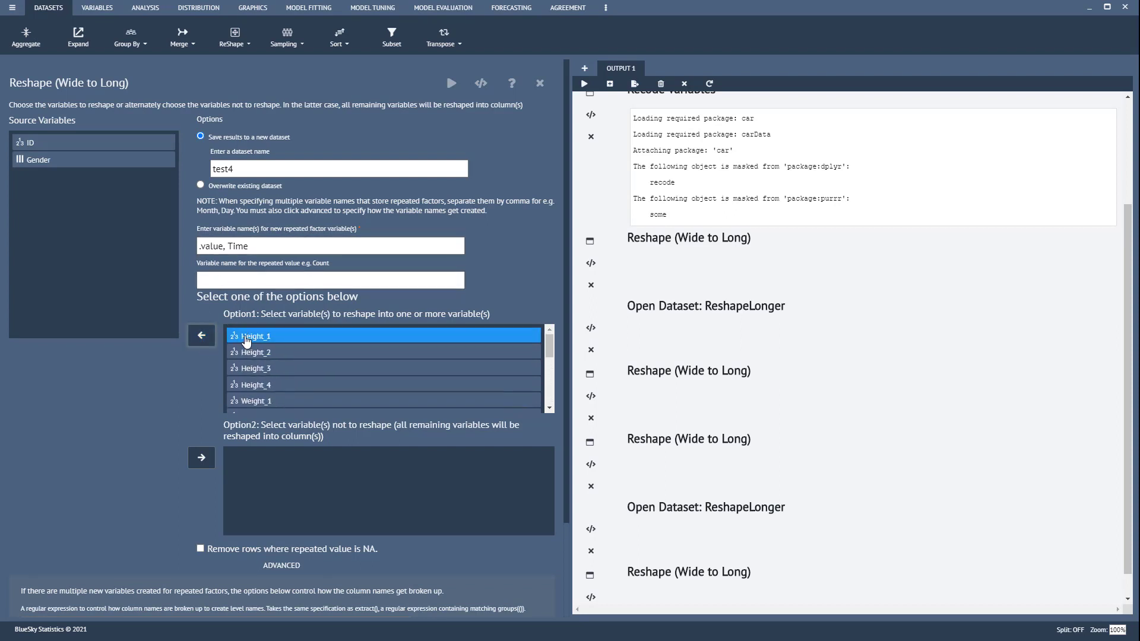
pyautogui.click(254, 353)
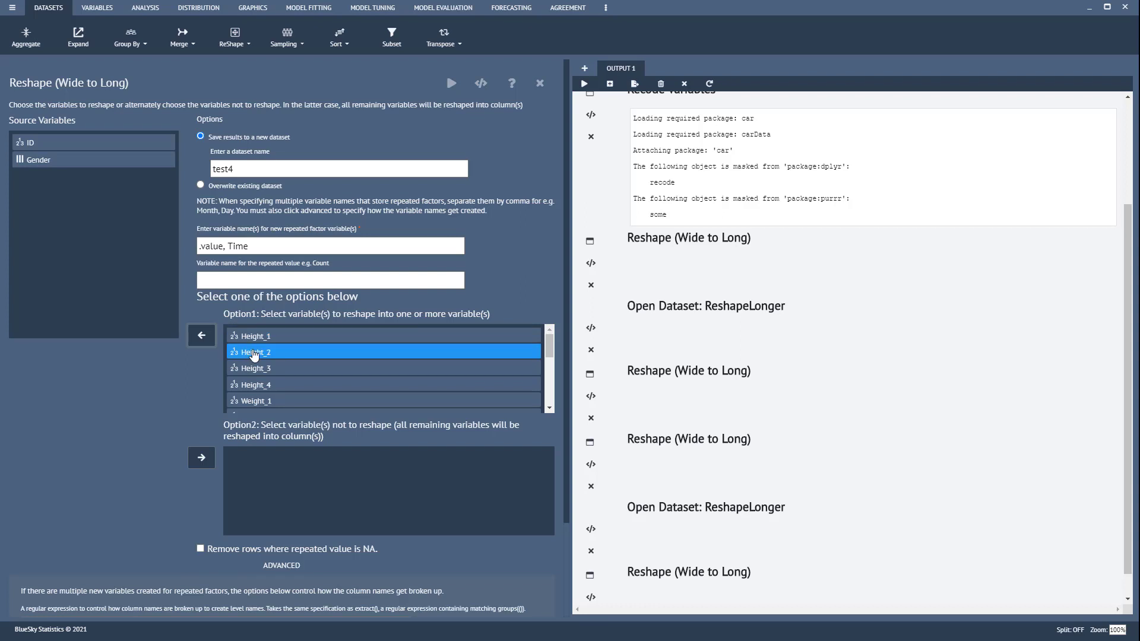
pyautogui.scroll(-1, 255, 355)
pyautogui.click(253, 356)
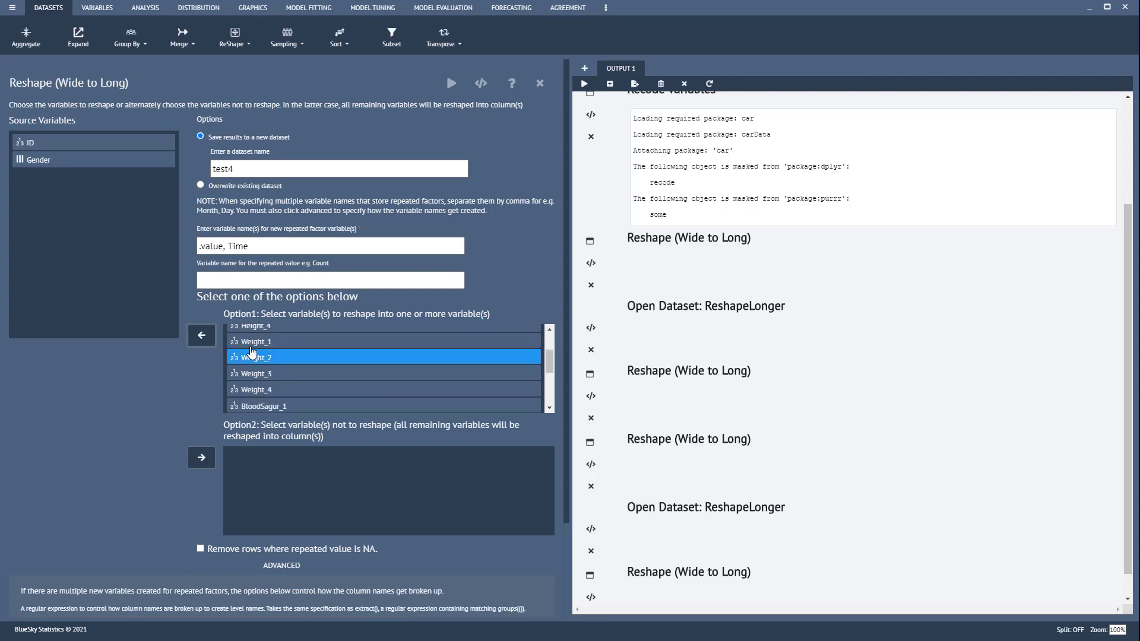
pyautogui.click(252, 342)
pyautogui.click(252, 358)
pyautogui.click(266, 390)
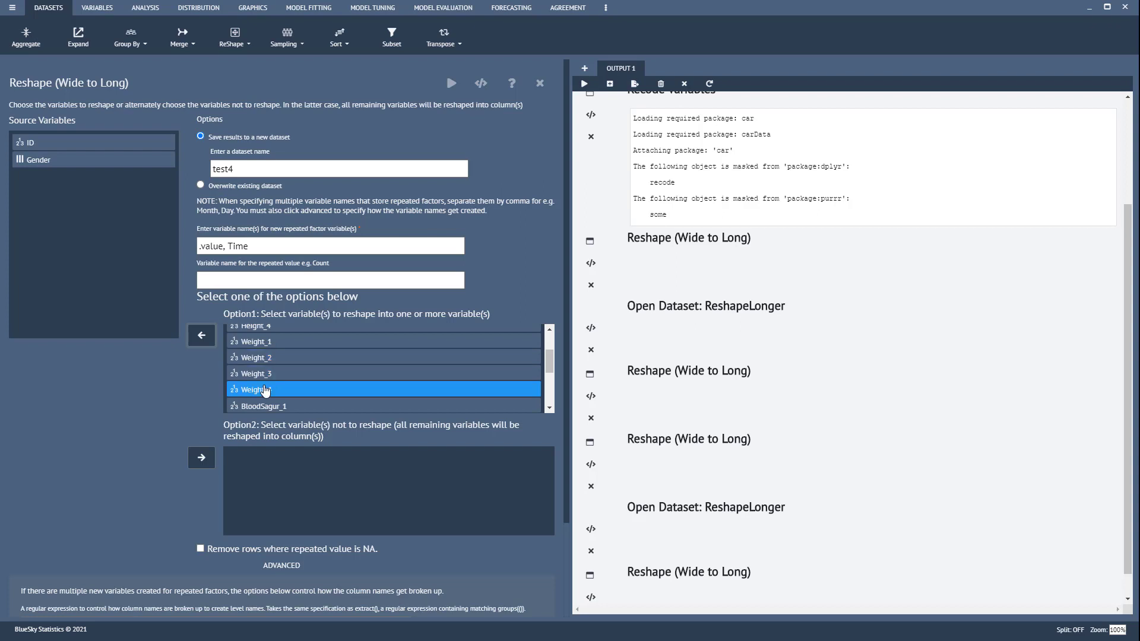
pyautogui.scroll(-2, 265, 390)
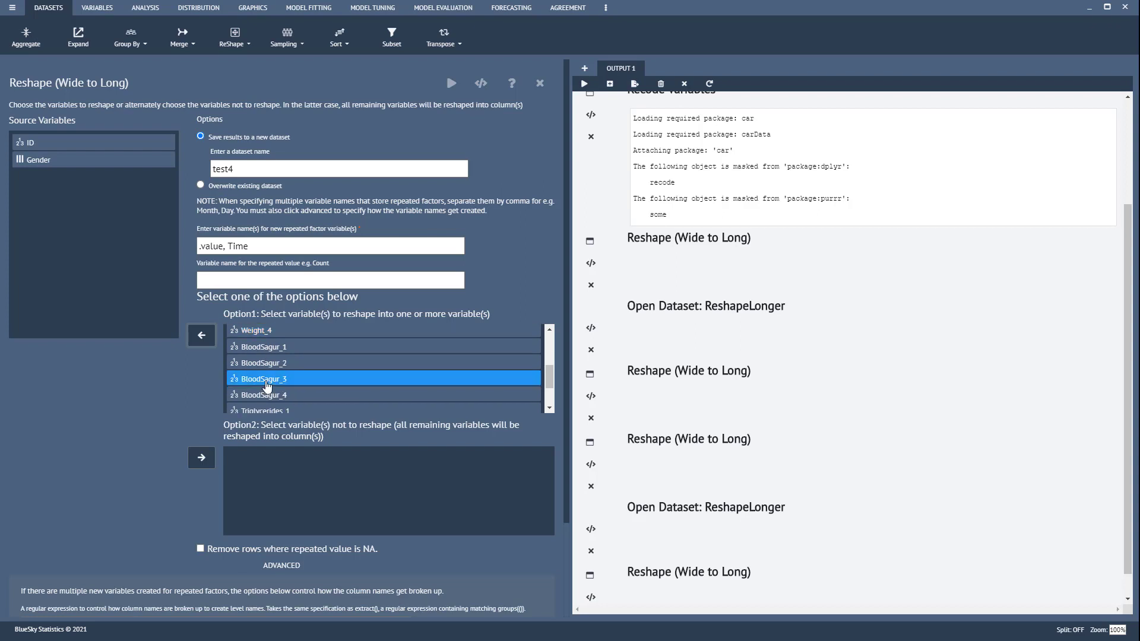
pyautogui.click(267, 387)
pyautogui.scroll(-1, 267, 387)
pyautogui.keyDown('ctrl'); pyautogui.click(267, 387); pyautogui.keyUp('ctrl')
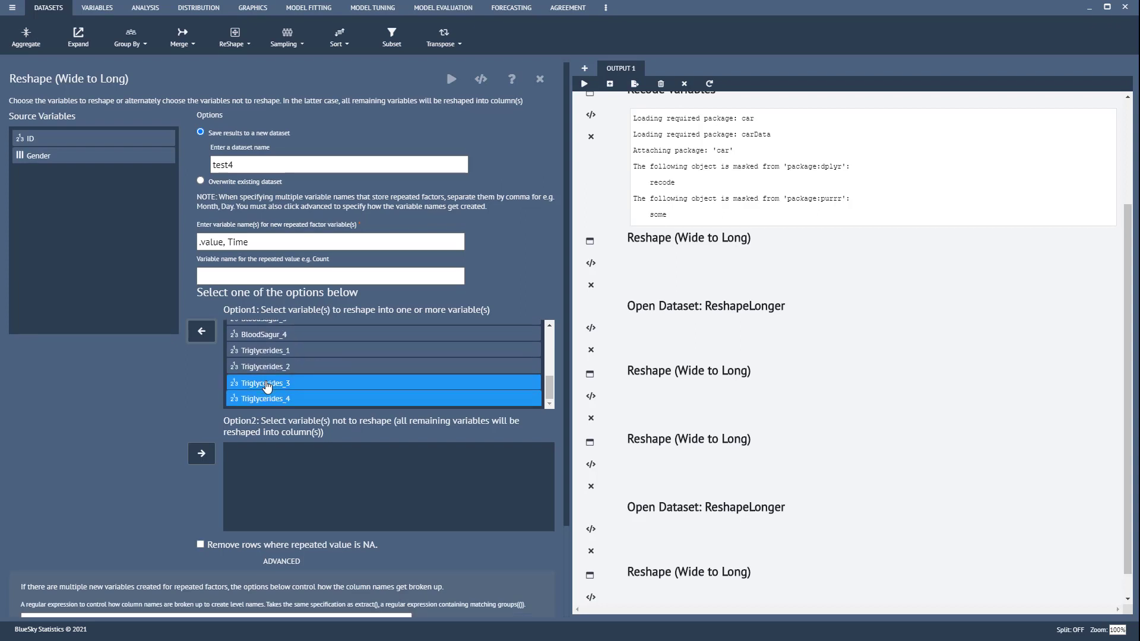
# Step: Fill in the advanced regular expression that splits column names into variable values and run the reshape into test4
pyautogui.scroll(-1, 267, 388)
pyautogui.click(255, 187)
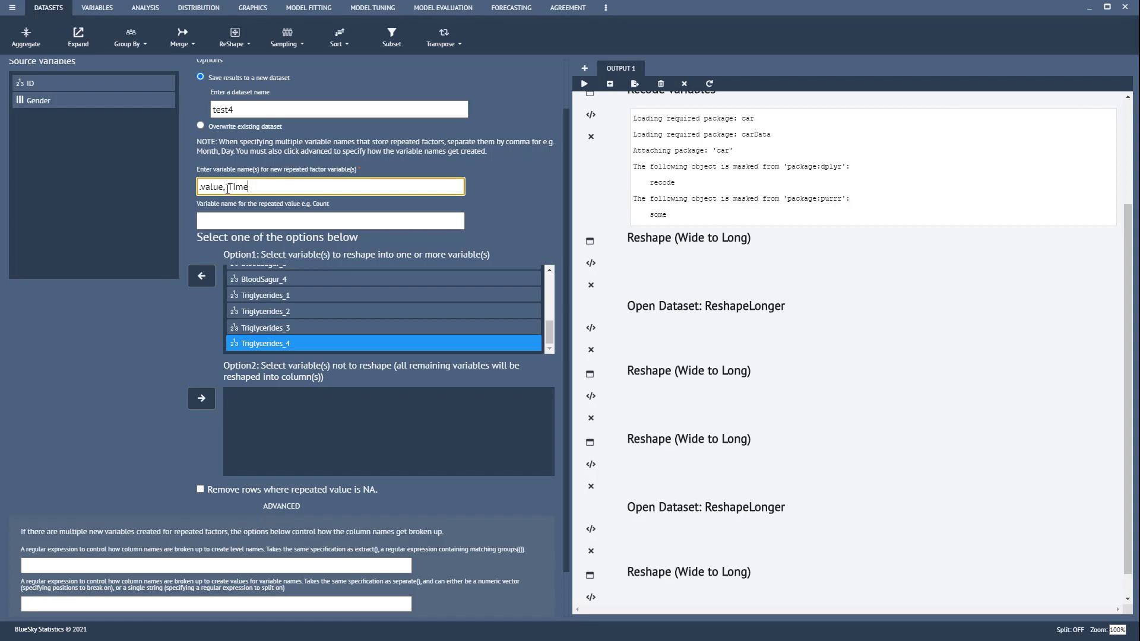
pyautogui.scroll(-1, 67, 544)
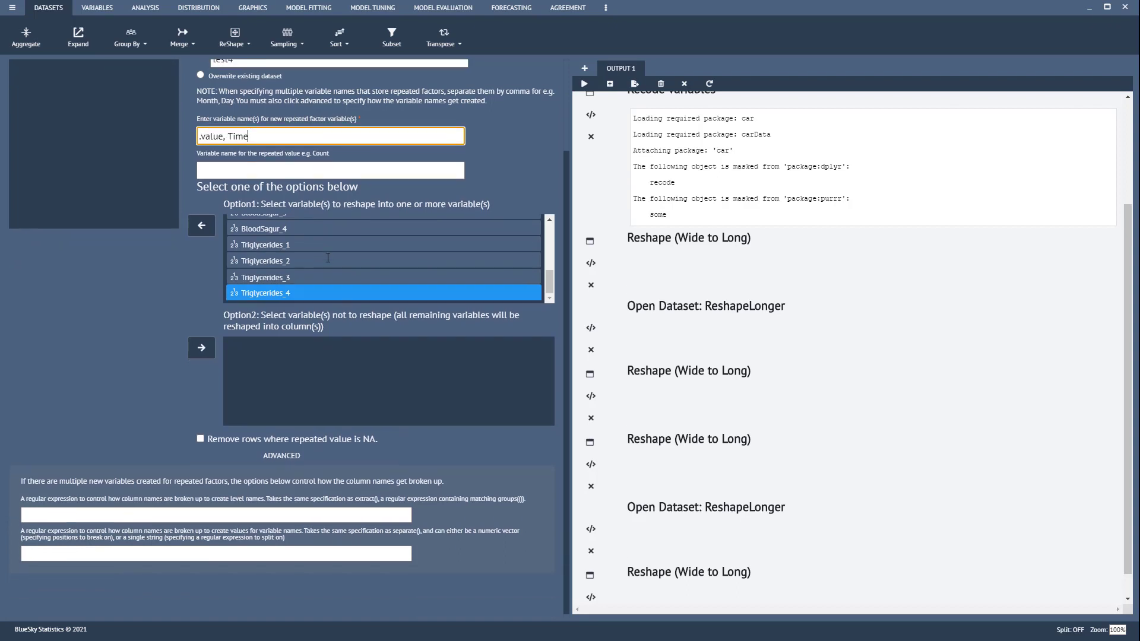
pyautogui.click(68, 545)
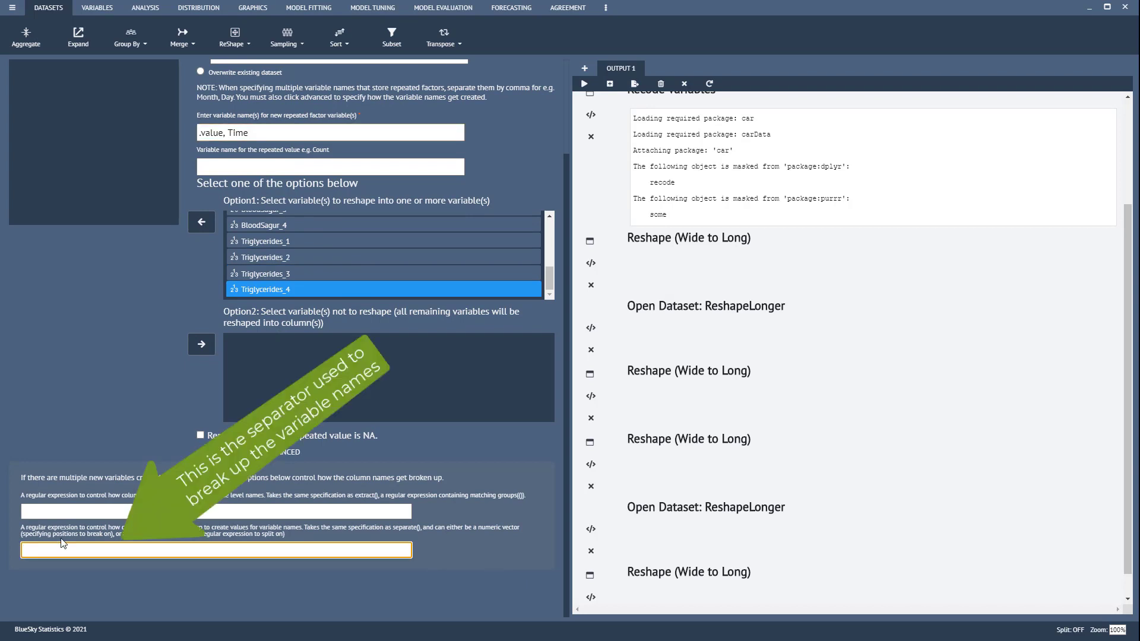
pyautogui.scroll(2, 116, 375)
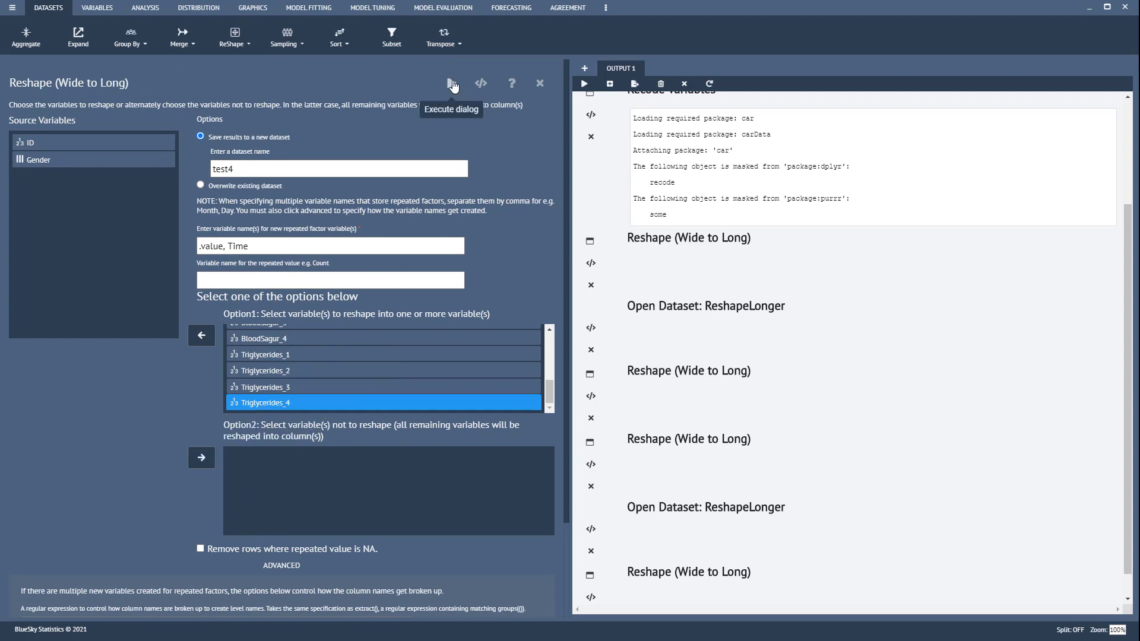
pyautogui.click(452, 85)
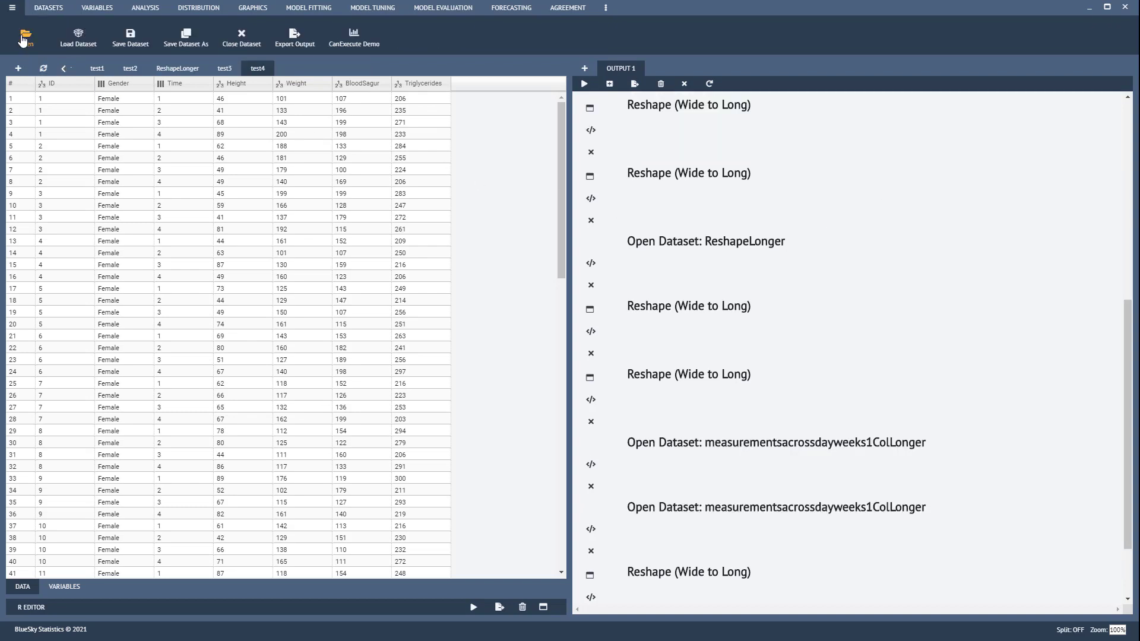
# Step: Open measurementsacrossdayweeks1ColLonger.RData and look through its BloodSagur columns from the first to the last
pyautogui.click(24, 37)
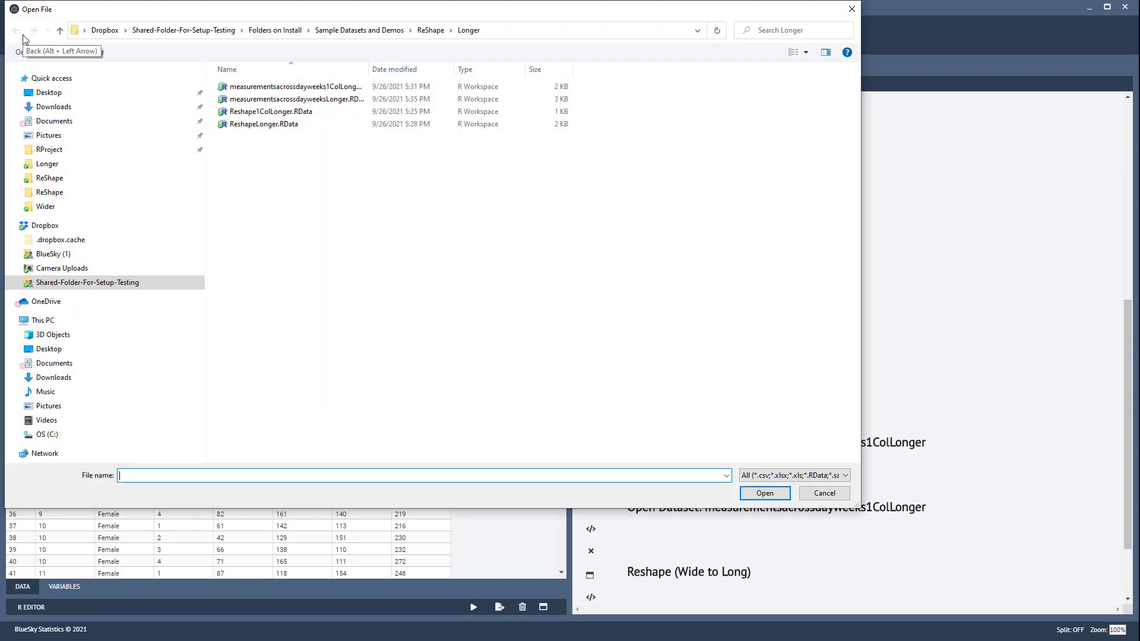
pyautogui.click(275, 90)
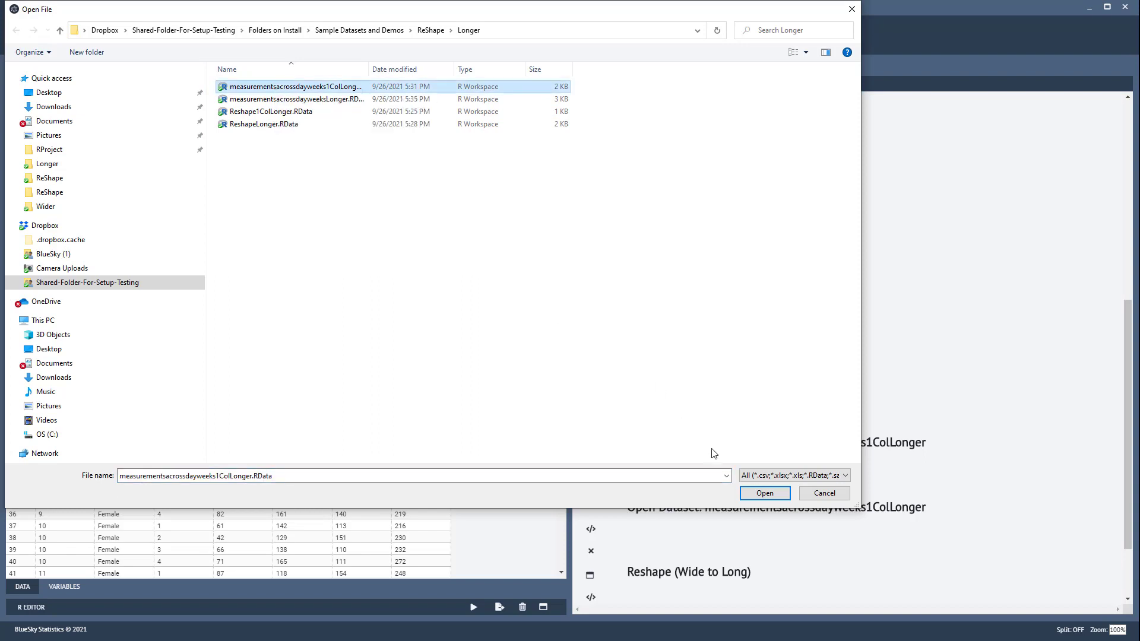
pyautogui.click(765, 494)
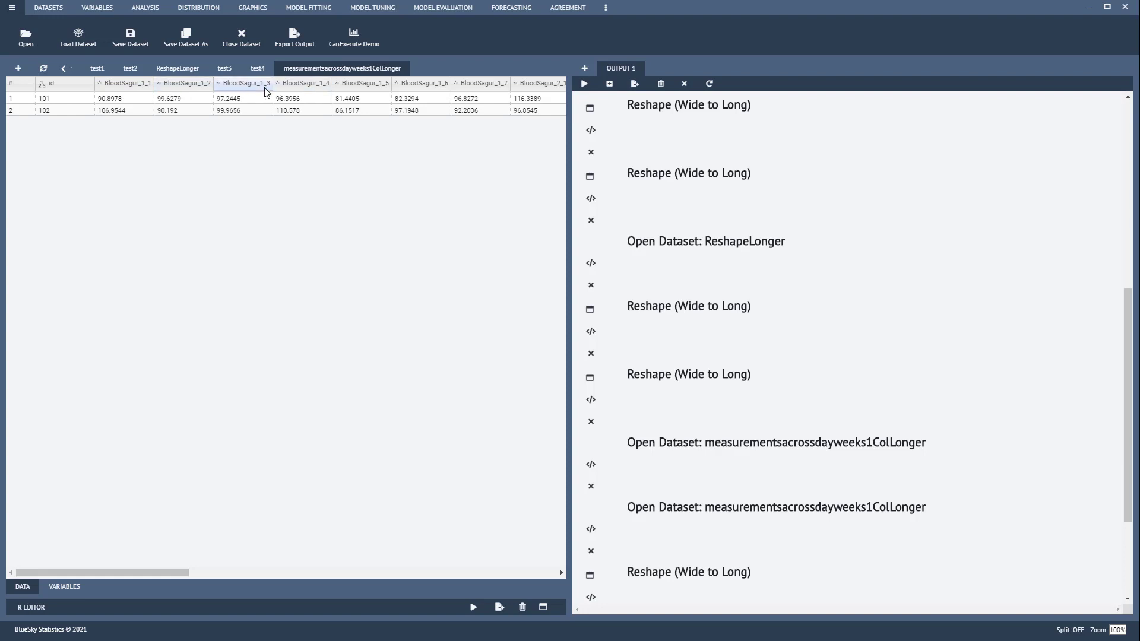
pyautogui.moveTo(90, 572); pyautogui.dragTo(273, 585)
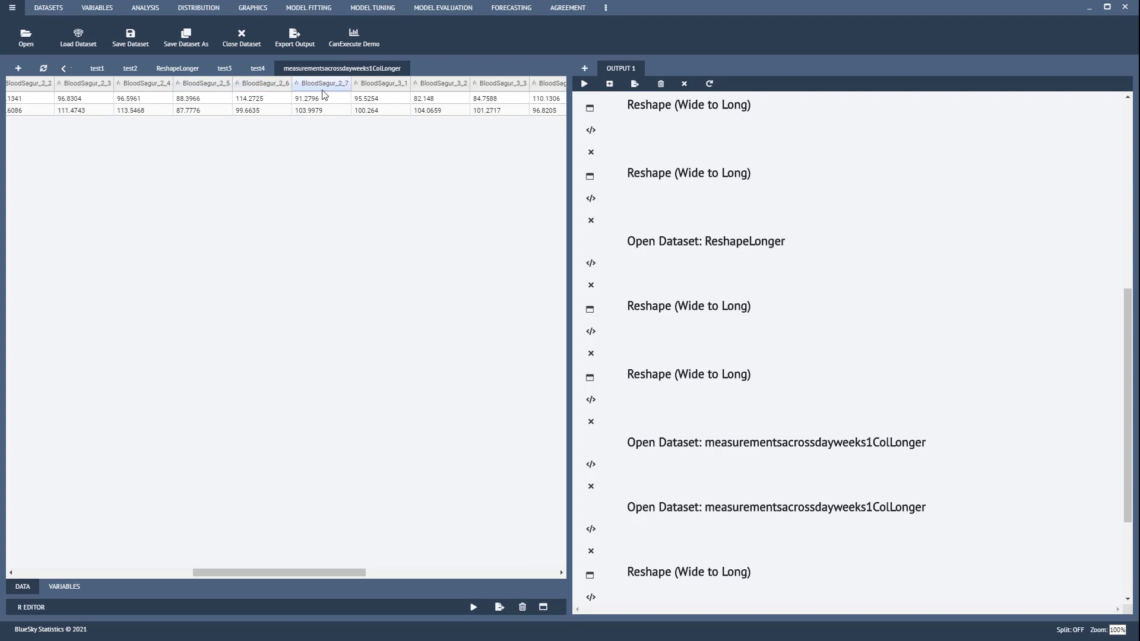
pyautogui.moveTo(218, 569); pyautogui.dragTo(457, 594)
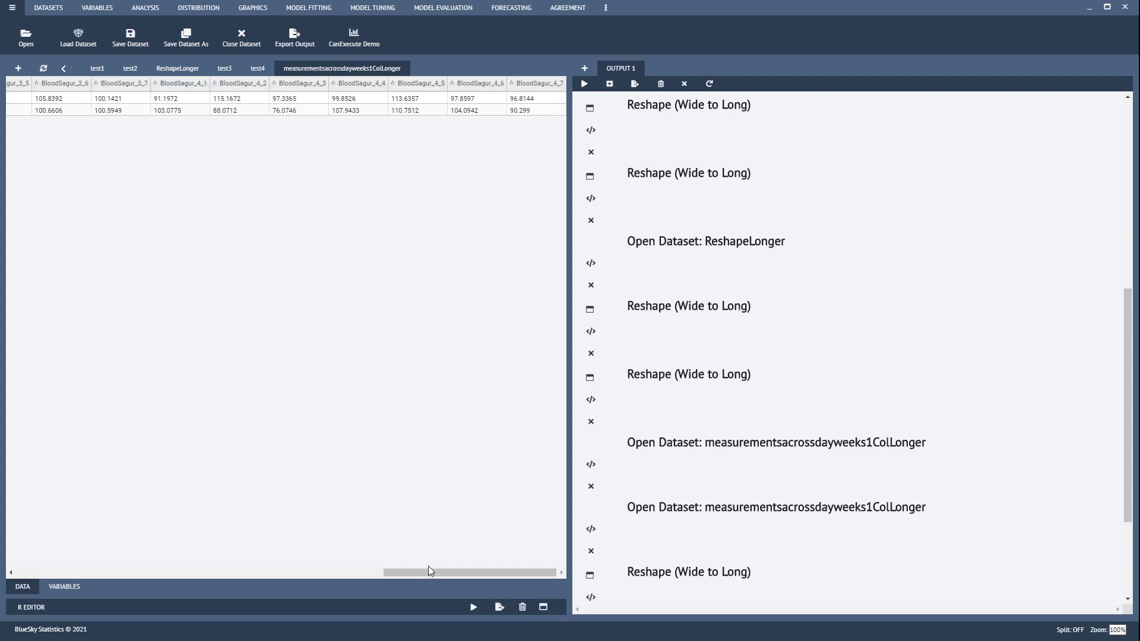
pyautogui.moveTo(429, 569); pyautogui.dragTo(14, 573)
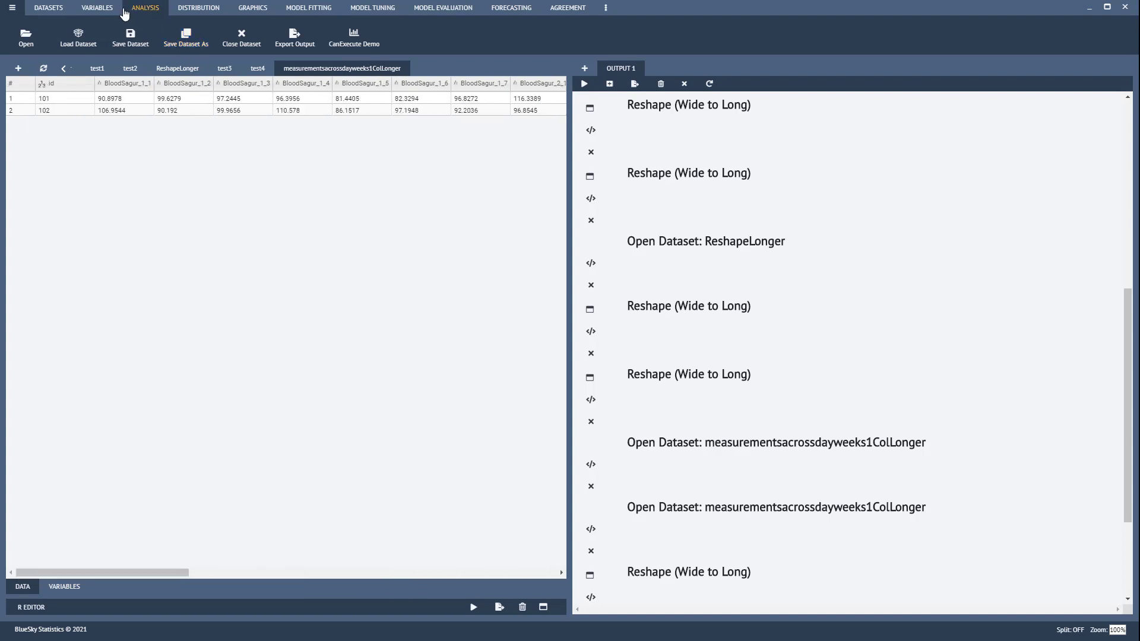
# Step: Start a wide-to-long reshape and add BloodSagur_1_1 through BloodSagur_4_7 to Option1 as the variables to reshape
pyautogui.click(48, 8)
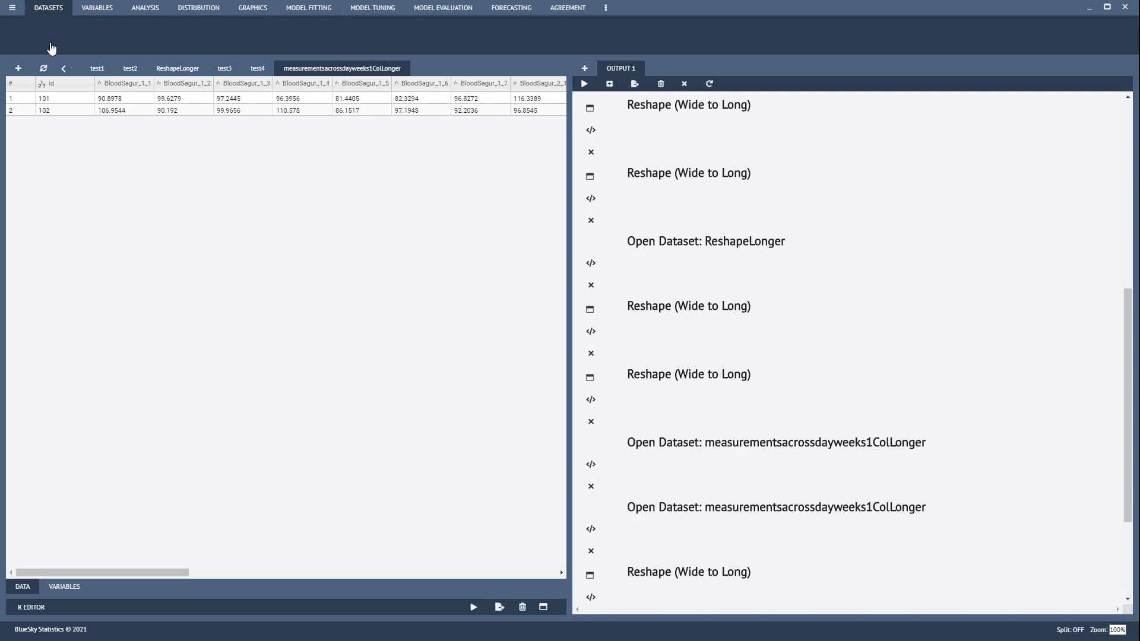
pyautogui.click(235, 41)
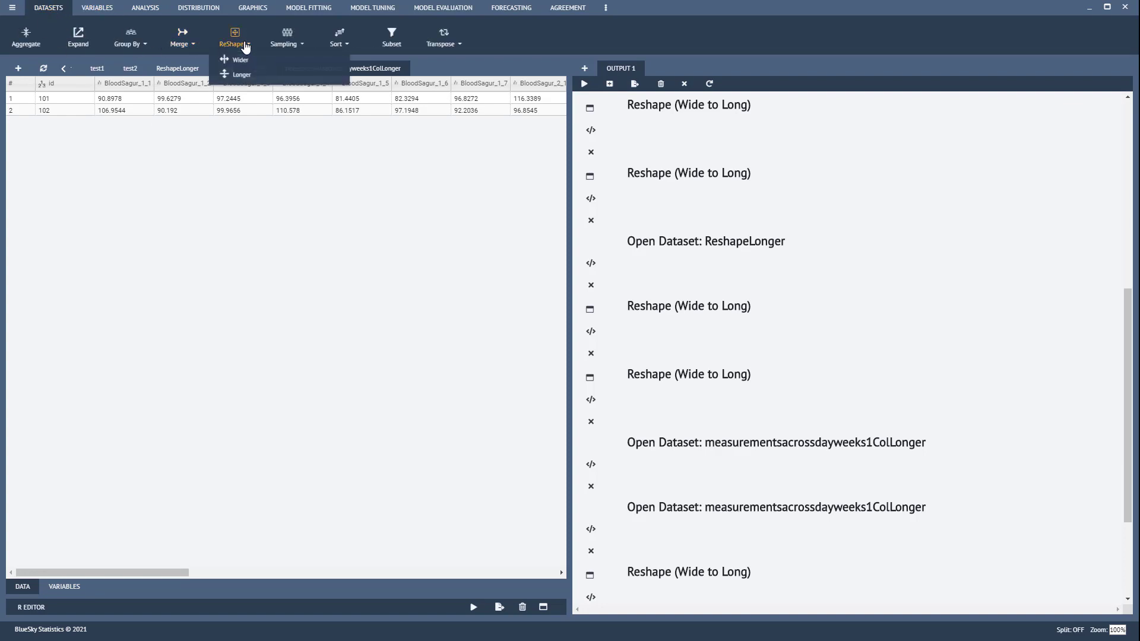
pyautogui.click(247, 80)
pyautogui.click(149, 160)
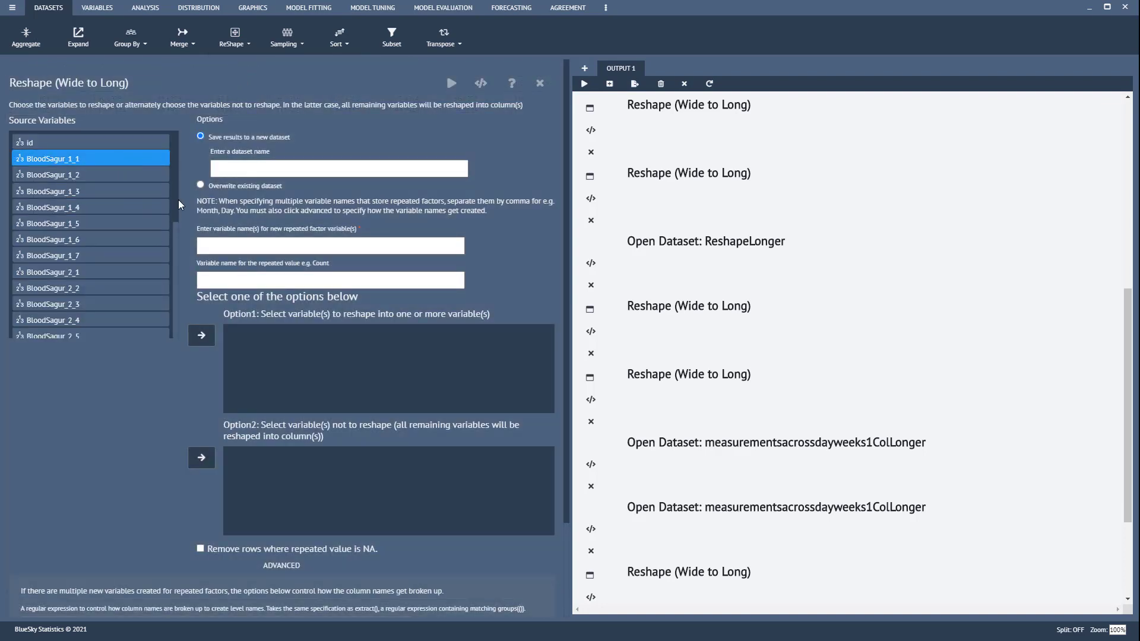
pyautogui.moveTo(178, 200); pyautogui.dragTo(165, 331)
pyautogui.keyDown('shift'); pyautogui.click(86, 330); pyautogui.keyUp('shift')
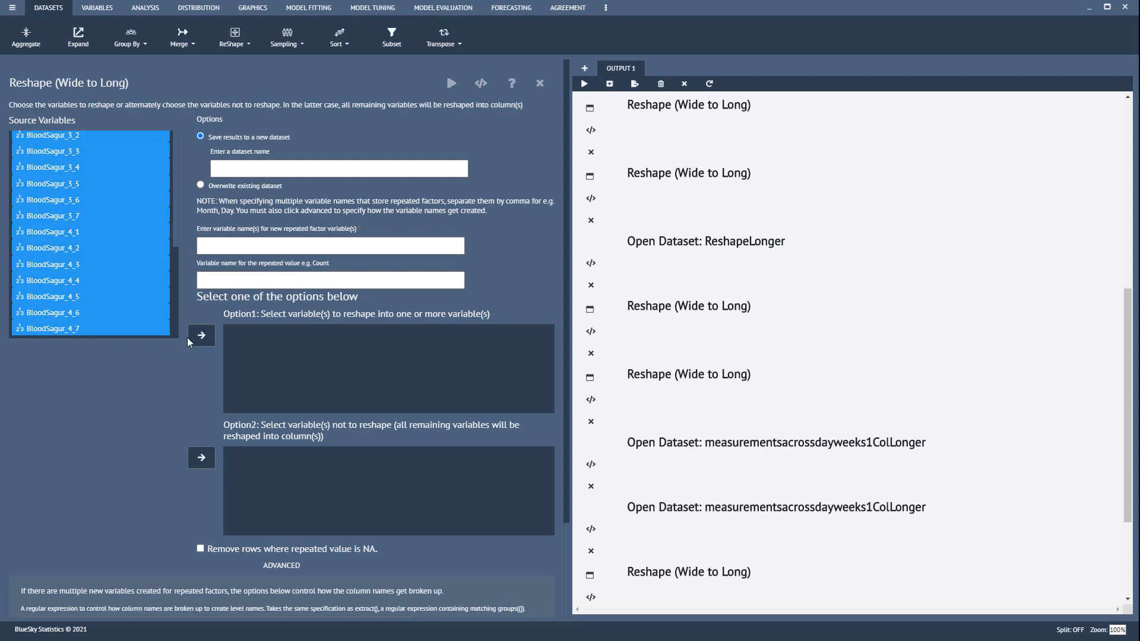
pyautogui.click(202, 338)
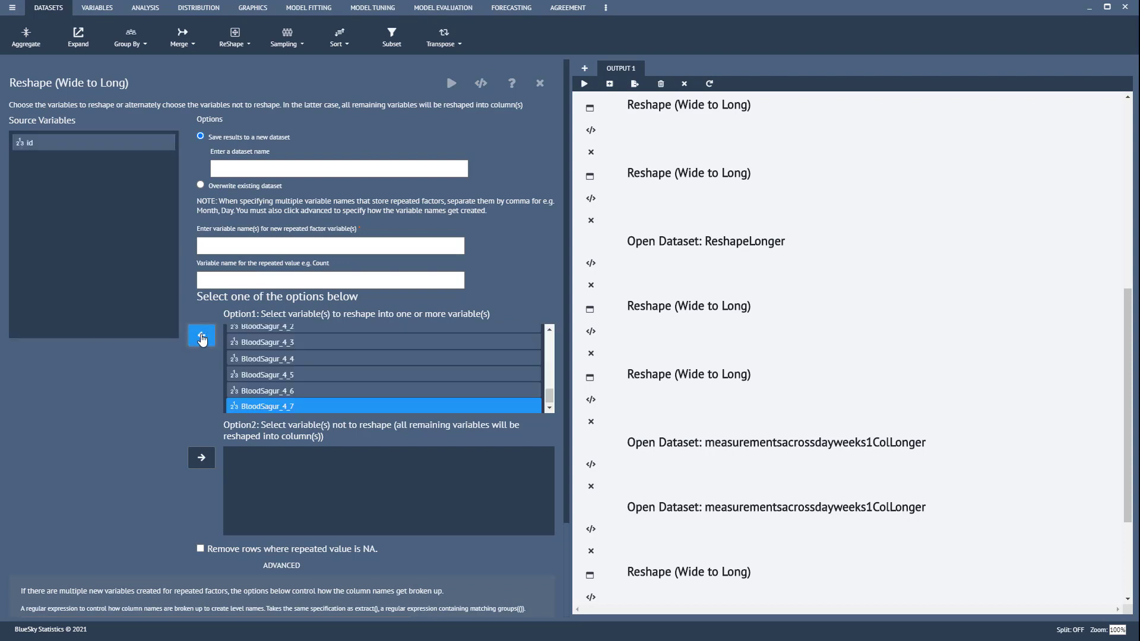
# Step: Name the new dataset for the reshape results test5
pyautogui.click(232, 171)
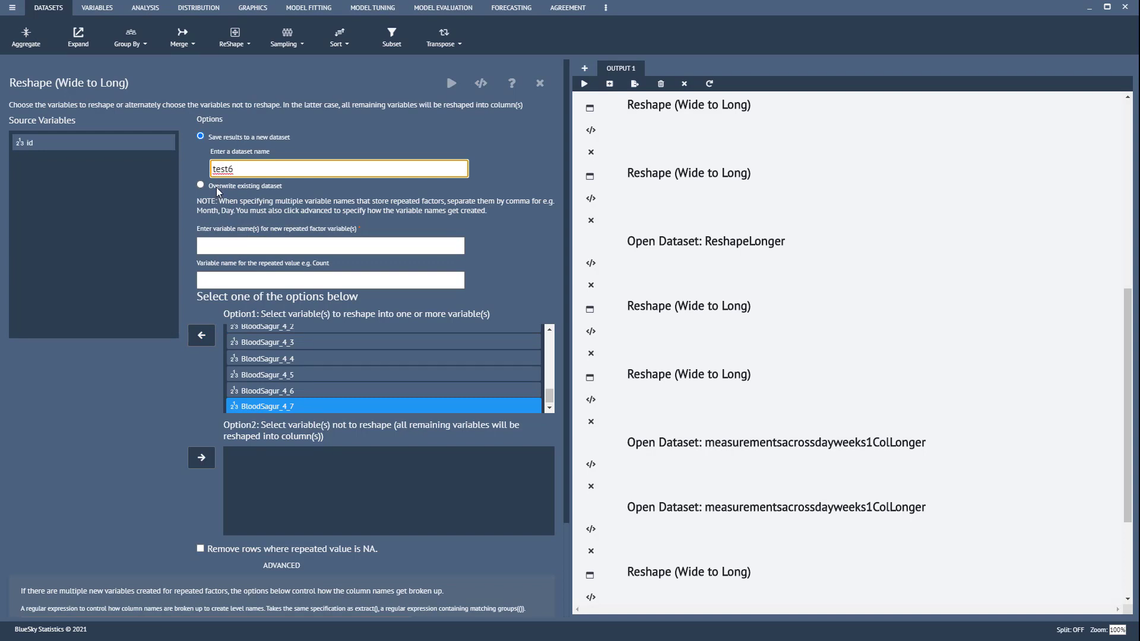
pyautogui.write('test6')
pyautogui.press('BackSpace')
pyautogui.write('5')
# Step: Enter .value, Week, Day as the repeated factor variable names, checking them against the BloodSagur variable names
pyautogui.click(260, 244)
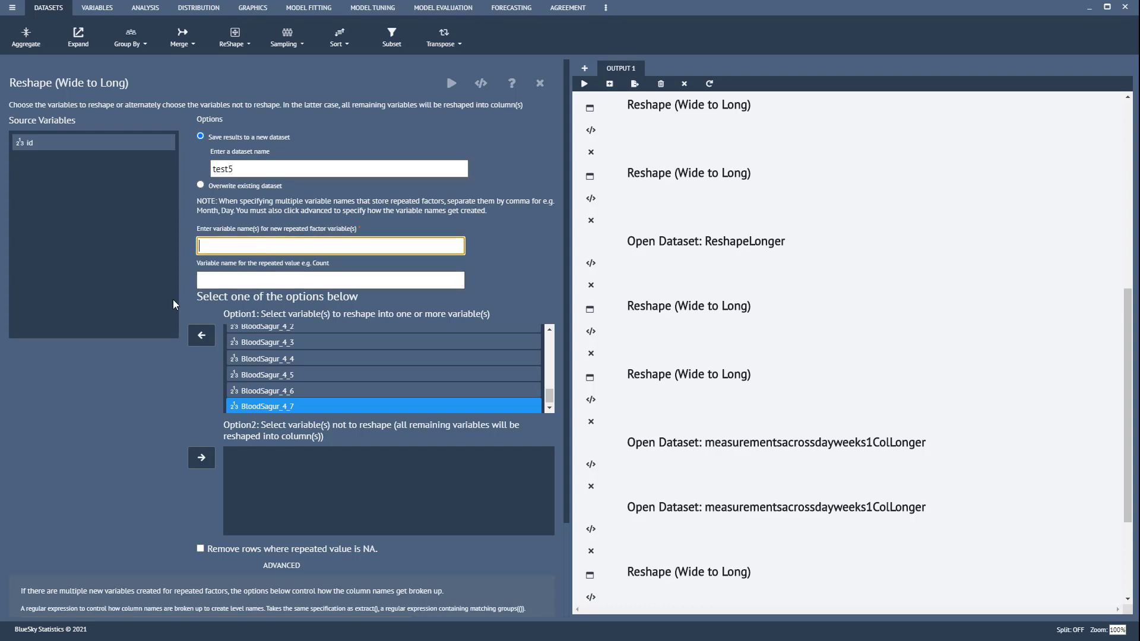
pyautogui.write('.value')
pyautogui.moveTo(548, 399); pyautogui.dragTo(557, 345)
pyautogui.click(265, 337)
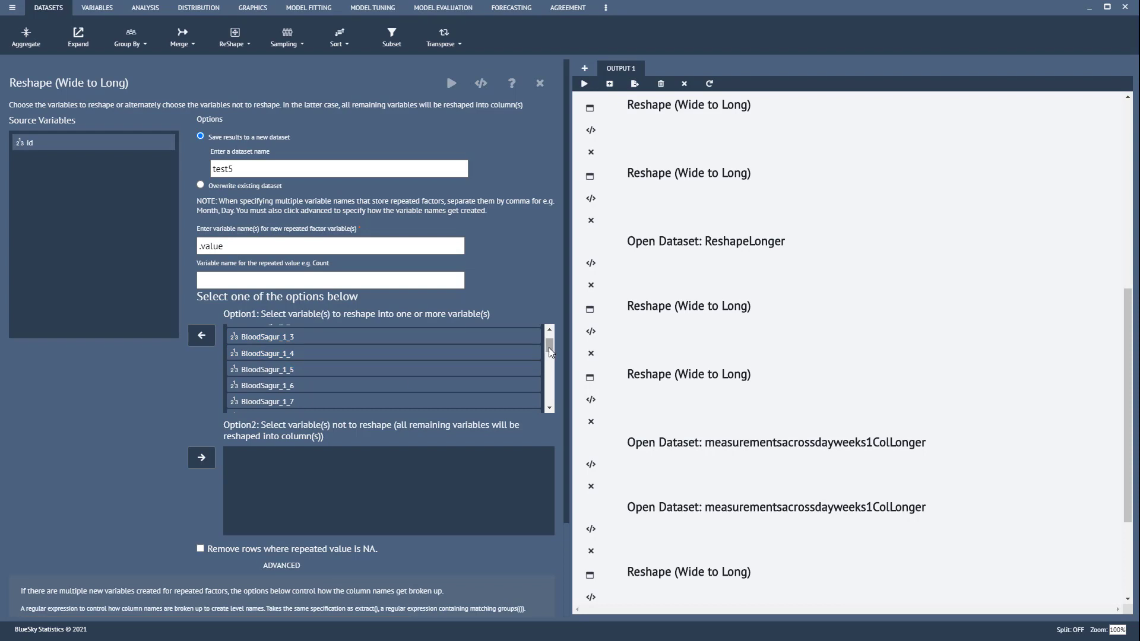
pyautogui.moveTo(550, 348); pyautogui.dragTo(555, 416)
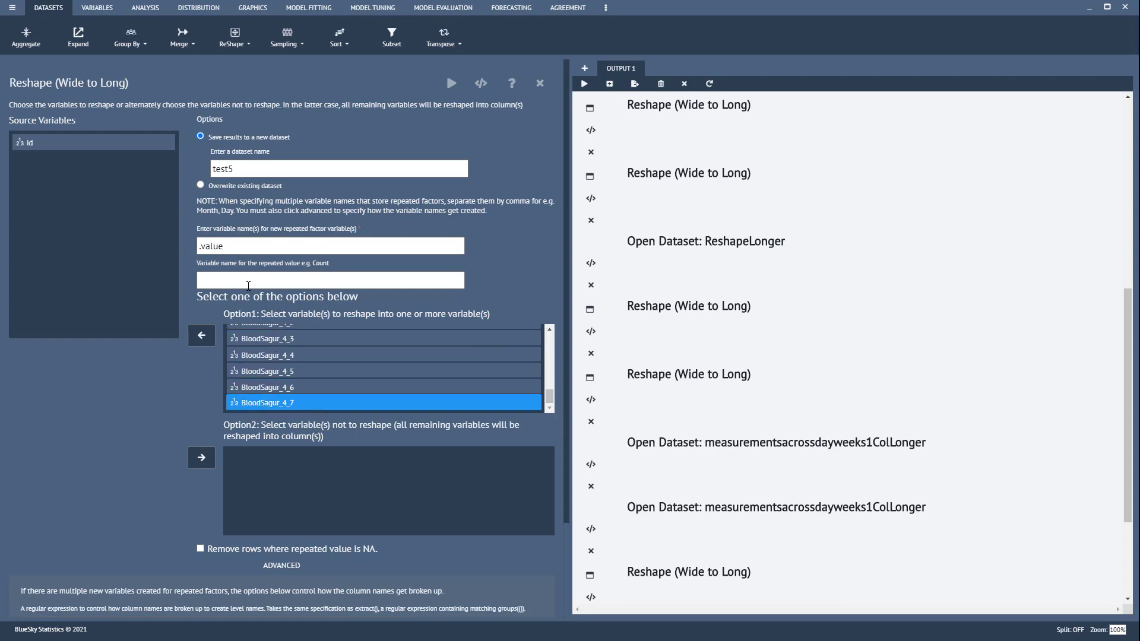
pyautogui.click(238, 245)
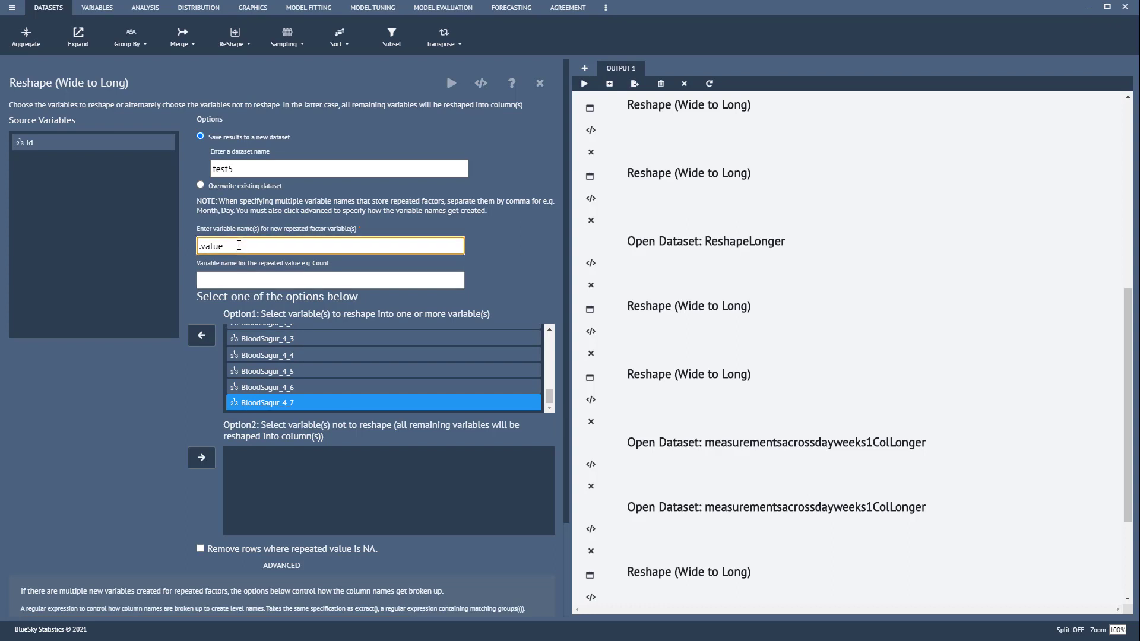
pyautogui.write(', ')
pyautogui.write('Time')
pyautogui.keyDown('ctrl'); pyautogui.click(287, 373); pyautogui.keyUp('ctrl')
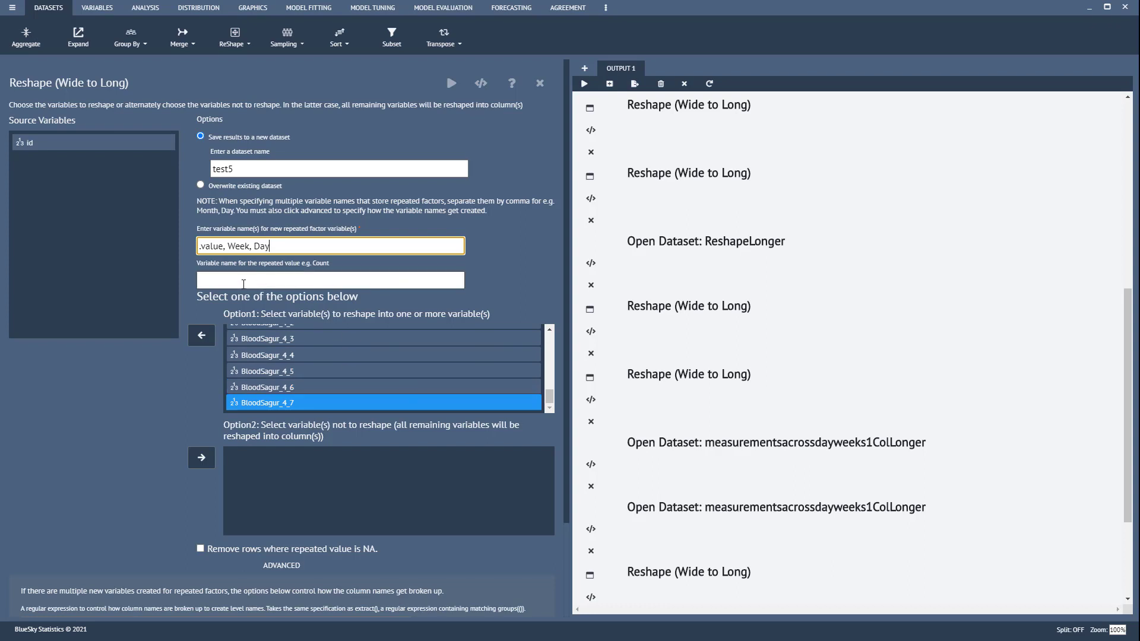
pyautogui.click(214, 247)
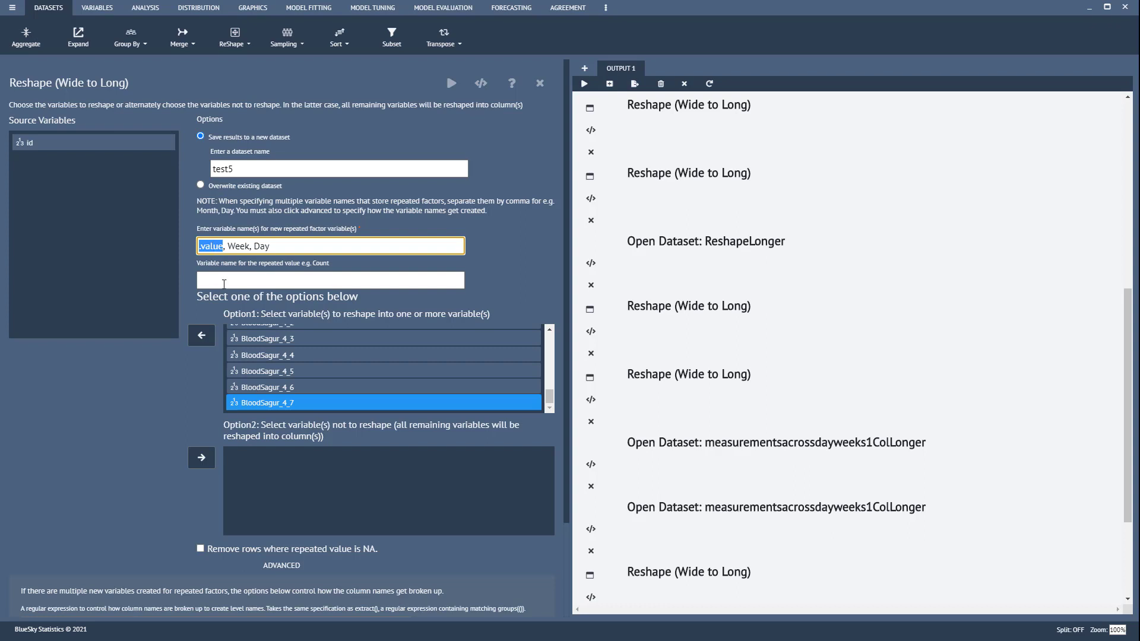
pyautogui.keyDown('ctrl'); pyautogui.click(280, 355); pyautogui.keyUp('ctrl')
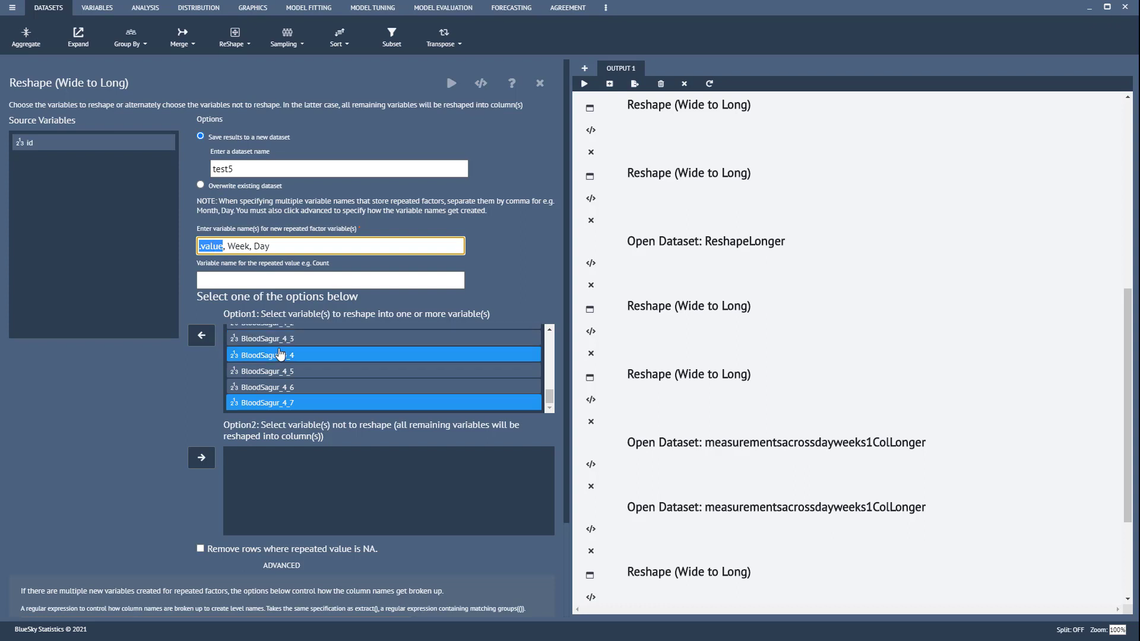
# Step: Split the column names on "_" with the separate-style expression, run the reshape into test5 and look through its rows
pyautogui.press('Up')
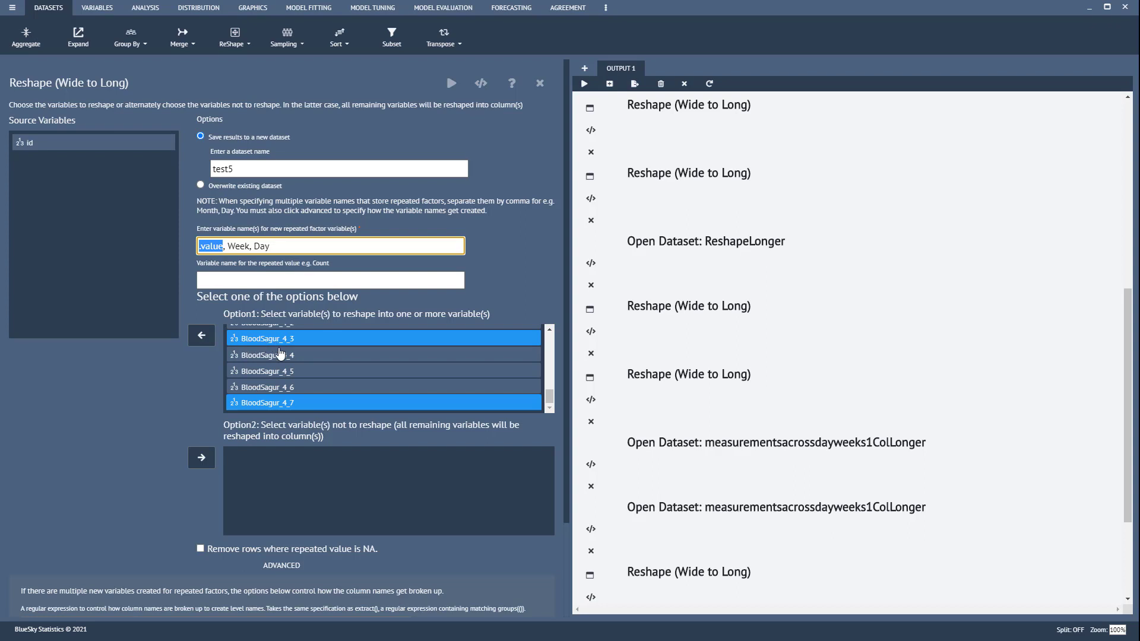
pyautogui.scroll(-2, 425, 460)
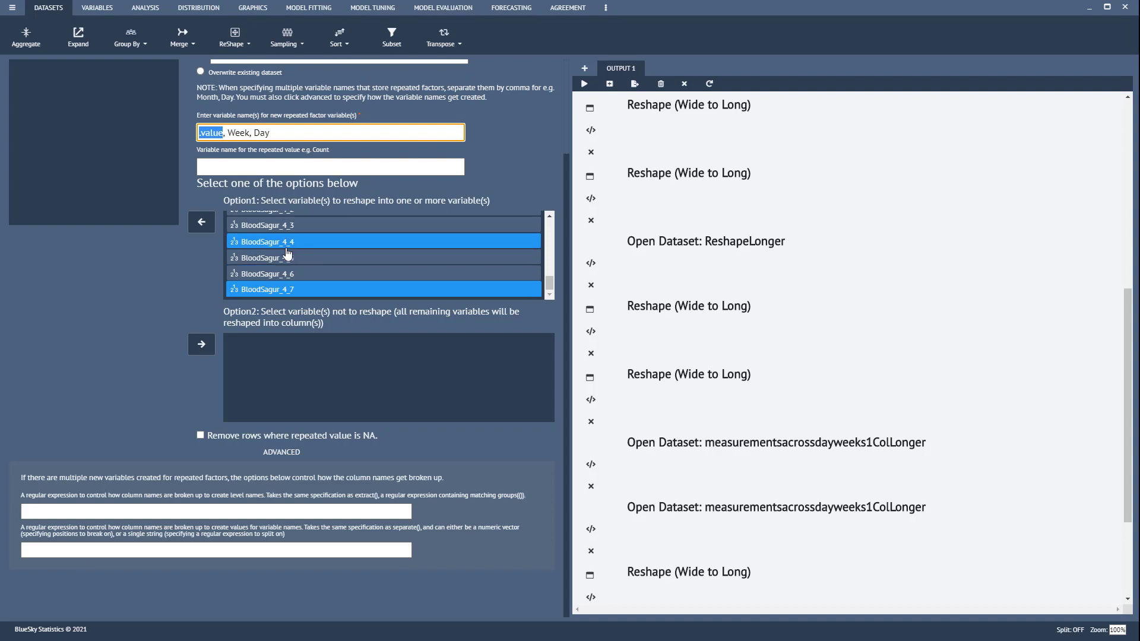
pyautogui.click(51, 552)
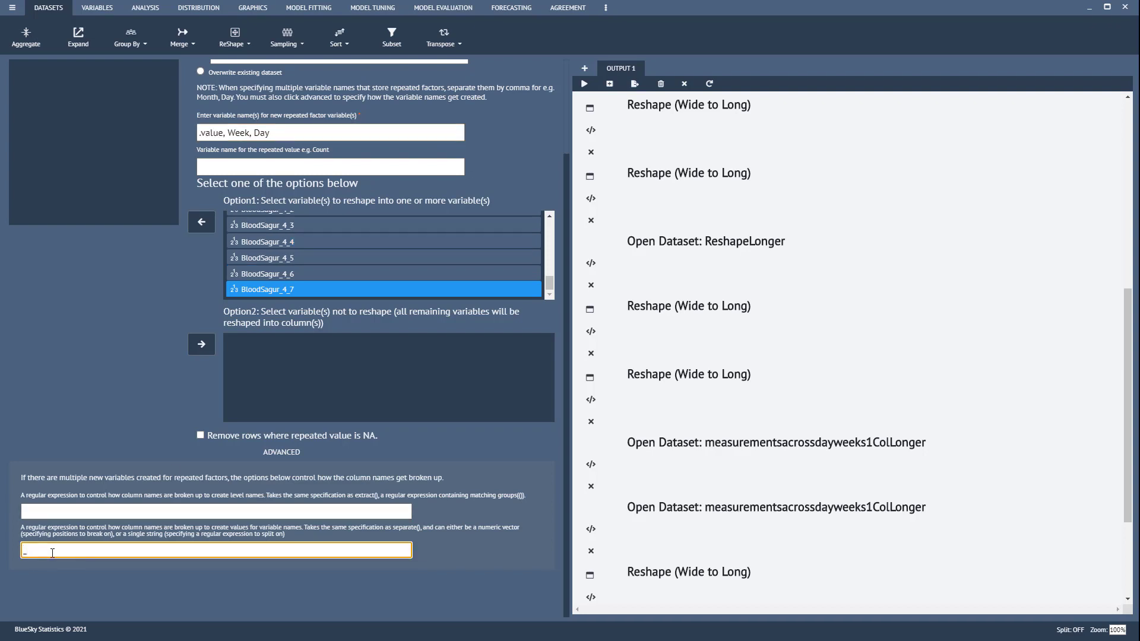
pyautogui.scroll(2, 224, 415)
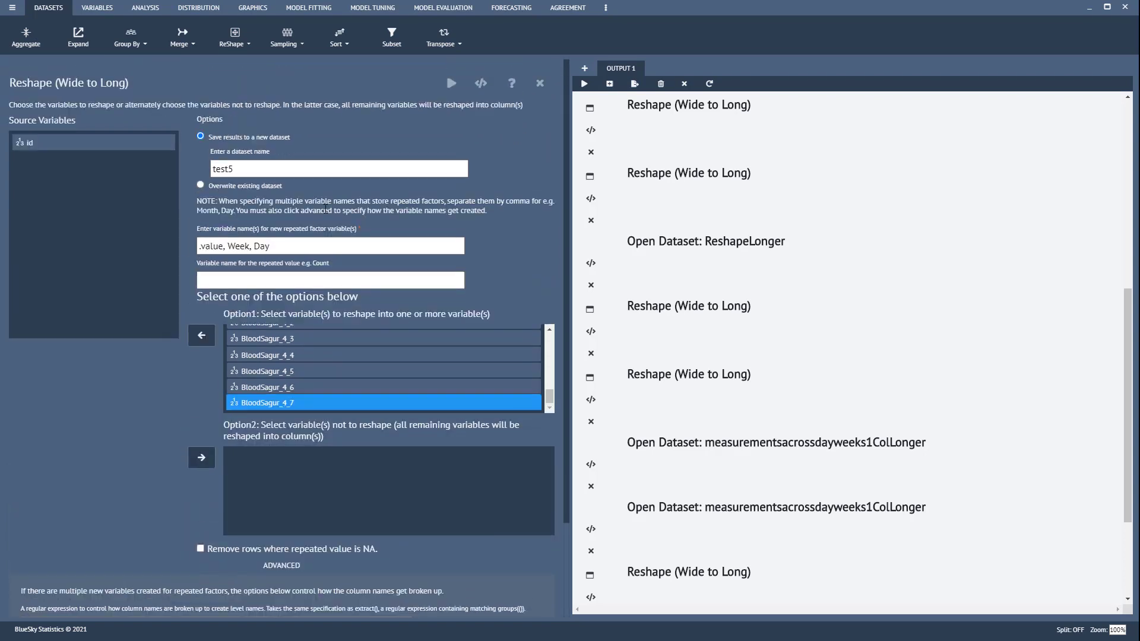
pyautogui.click(452, 83)
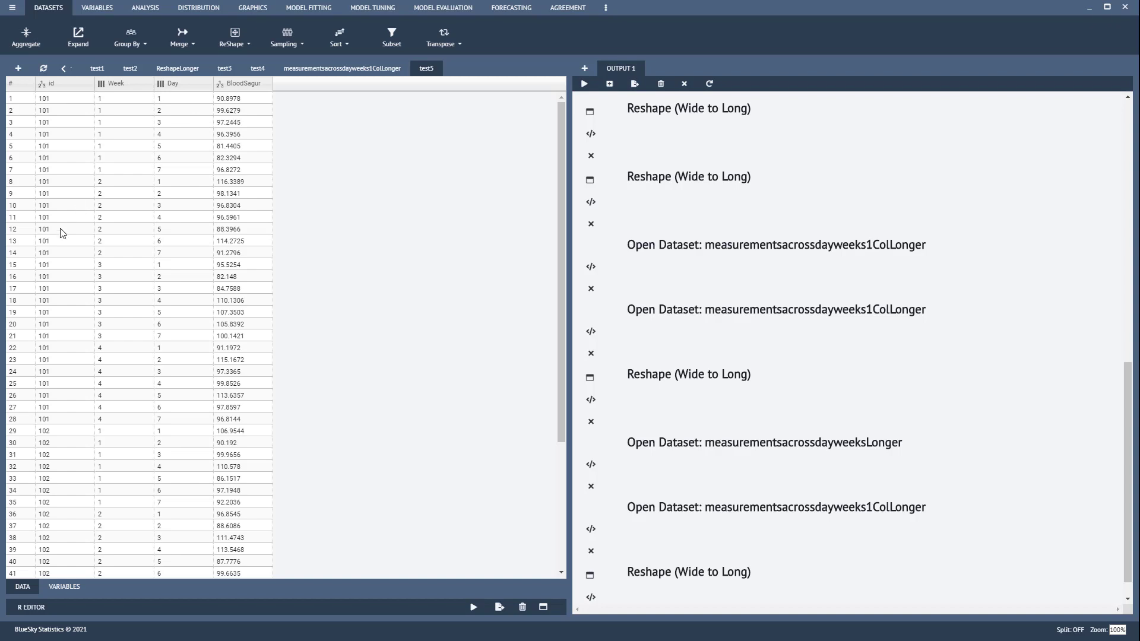
pyautogui.scroll(-5, 57, 261)
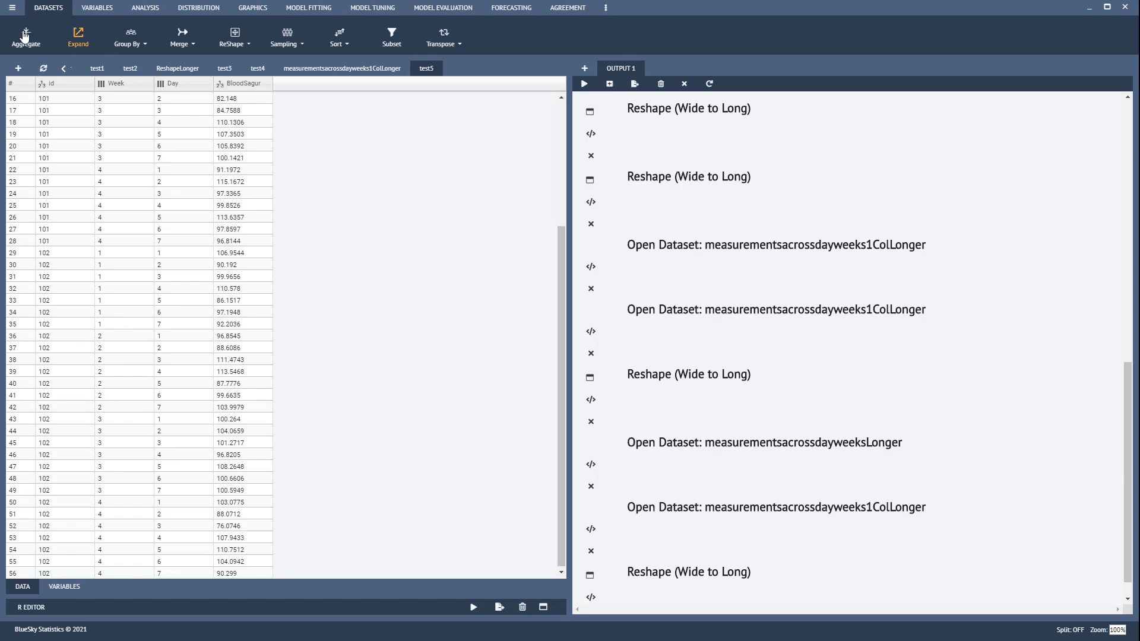
# Step: Open measurementsacrossdayweeksLonger.RData from the Longer folder and view its columns
pyautogui.click(12, 9)
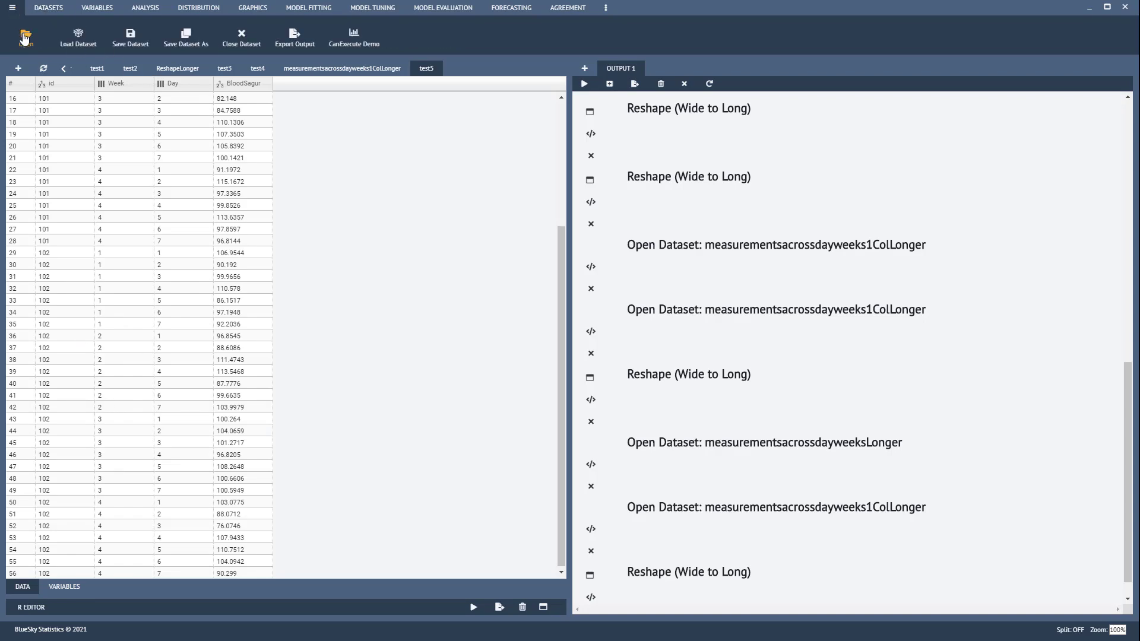
pyautogui.click(26, 37)
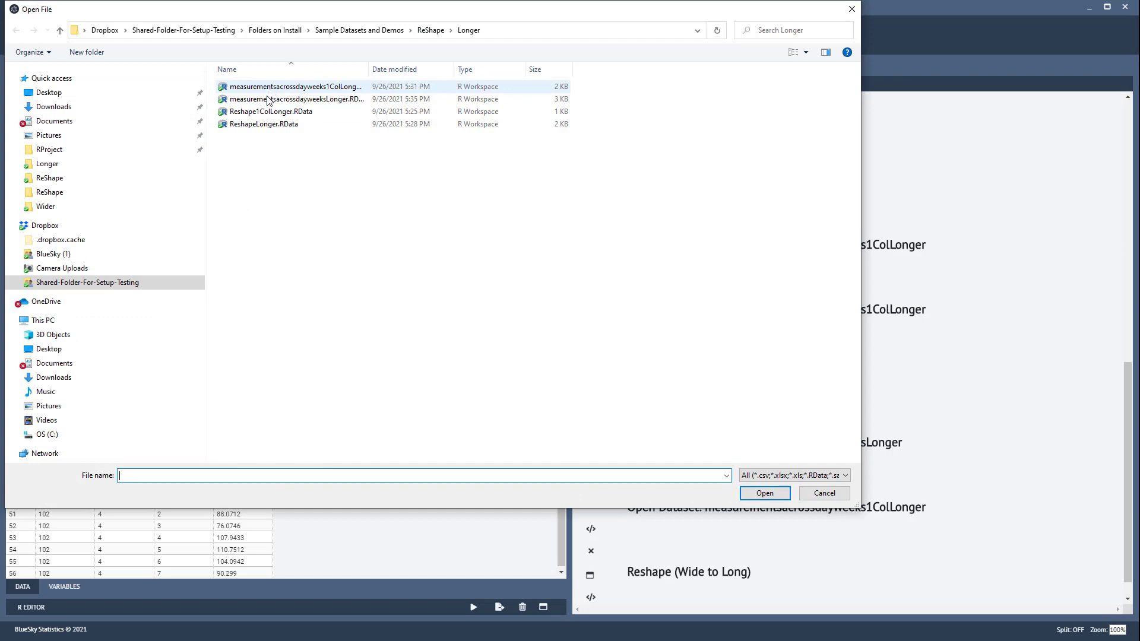
pyautogui.click(270, 99)
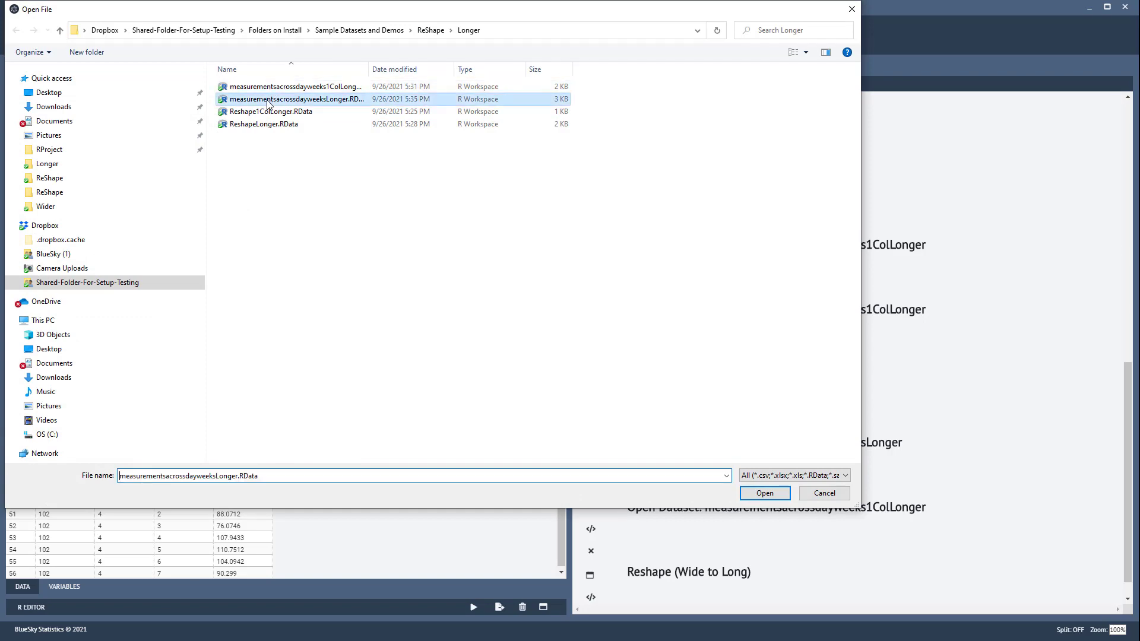
pyautogui.click(765, 493)
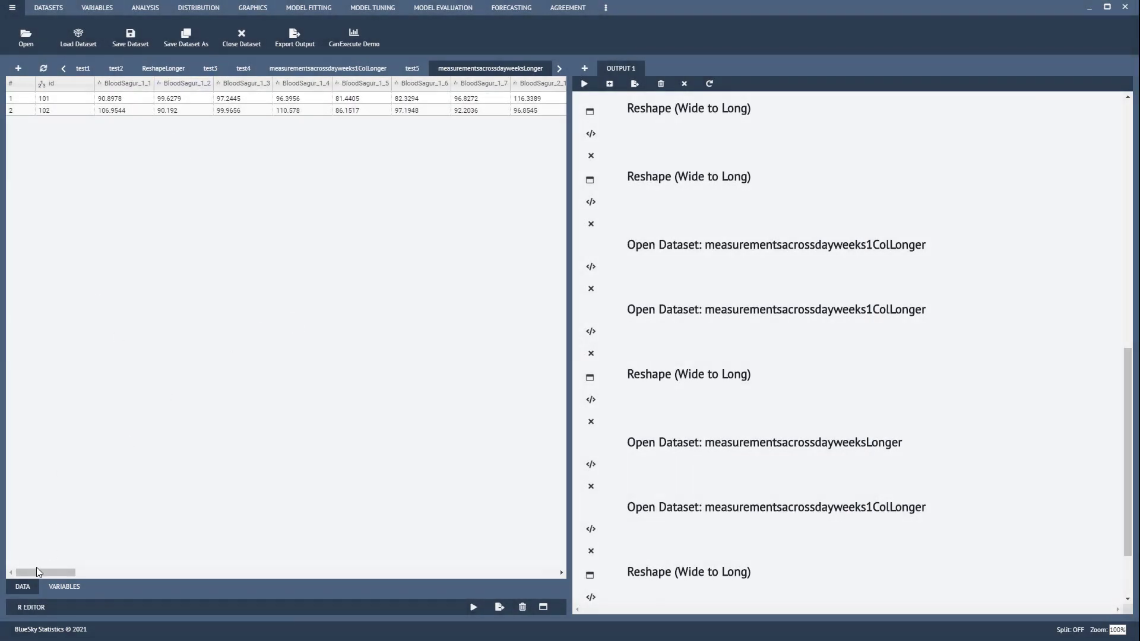
pyautogui.moveTo(36, 568); pyautogui.dragTo(65, 588)
# Step: Start a wide-to-long reshape of measurementsacrossdayweeksLonger and name the new dataset test6
pyautogui.click(62, 9)
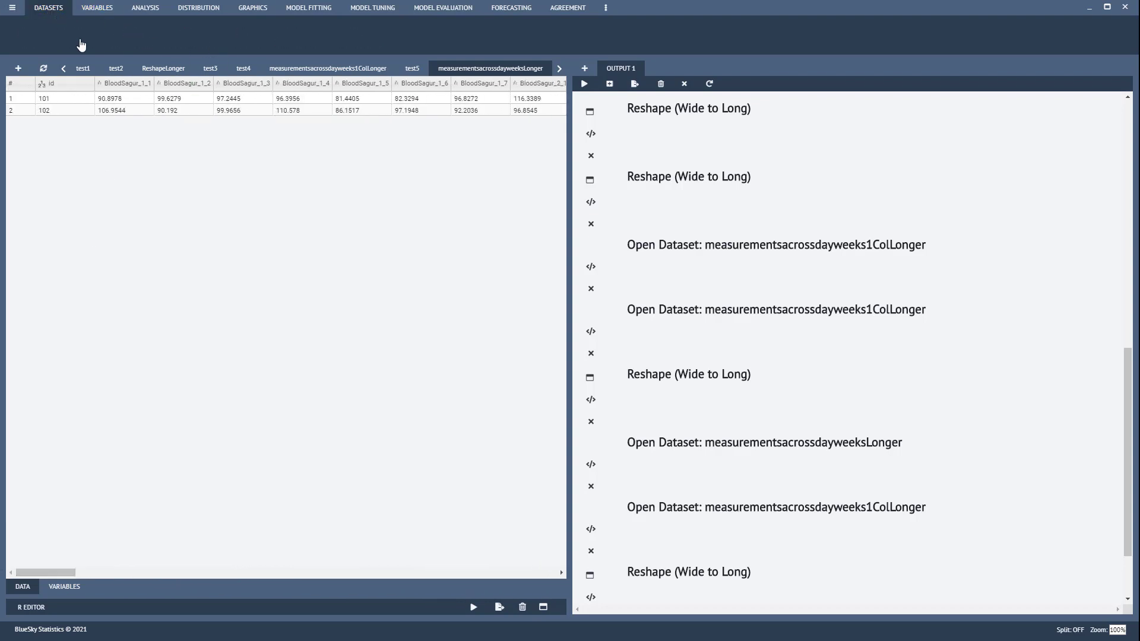
pyautogui.click(249, 48)
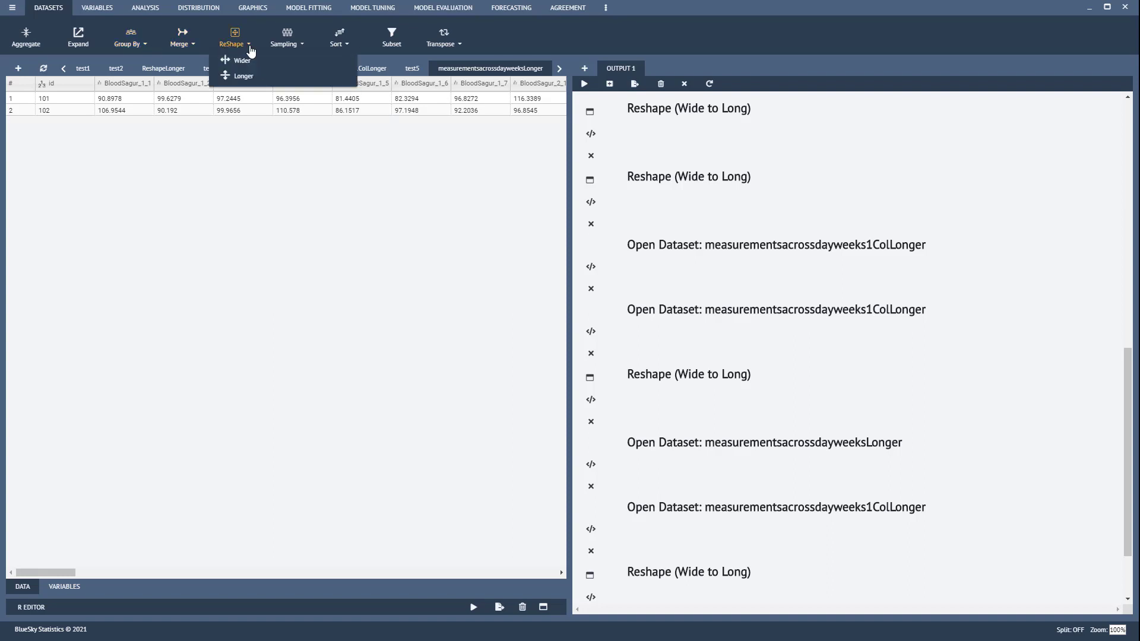
pyautogui.click(248, 77)
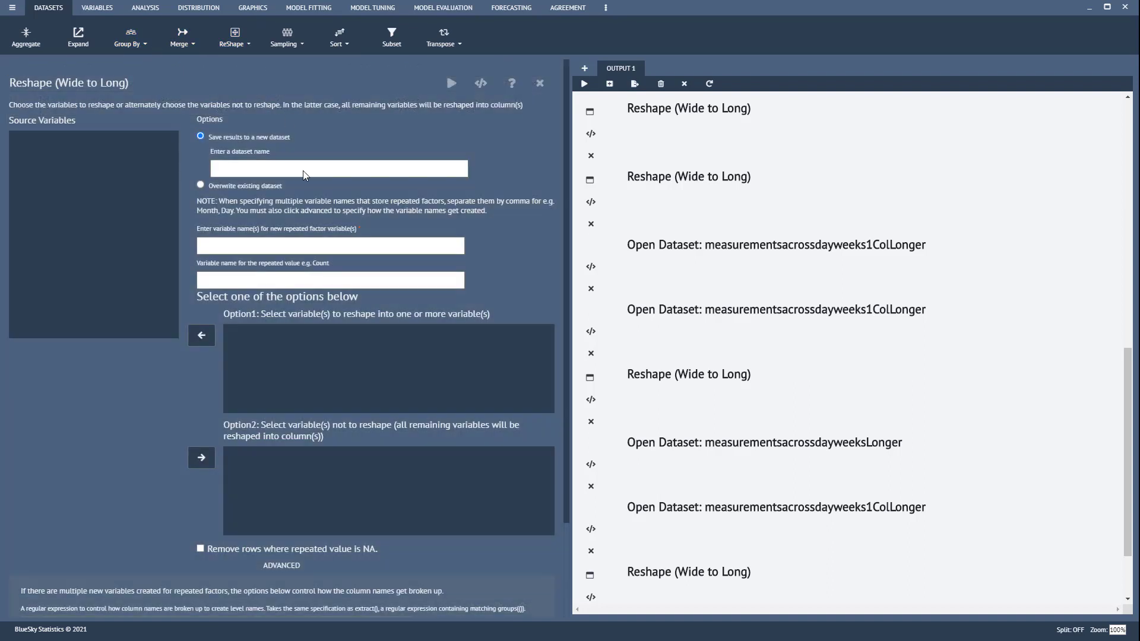
pyautogui.click(272, 168)
pyautogui.write('test6')
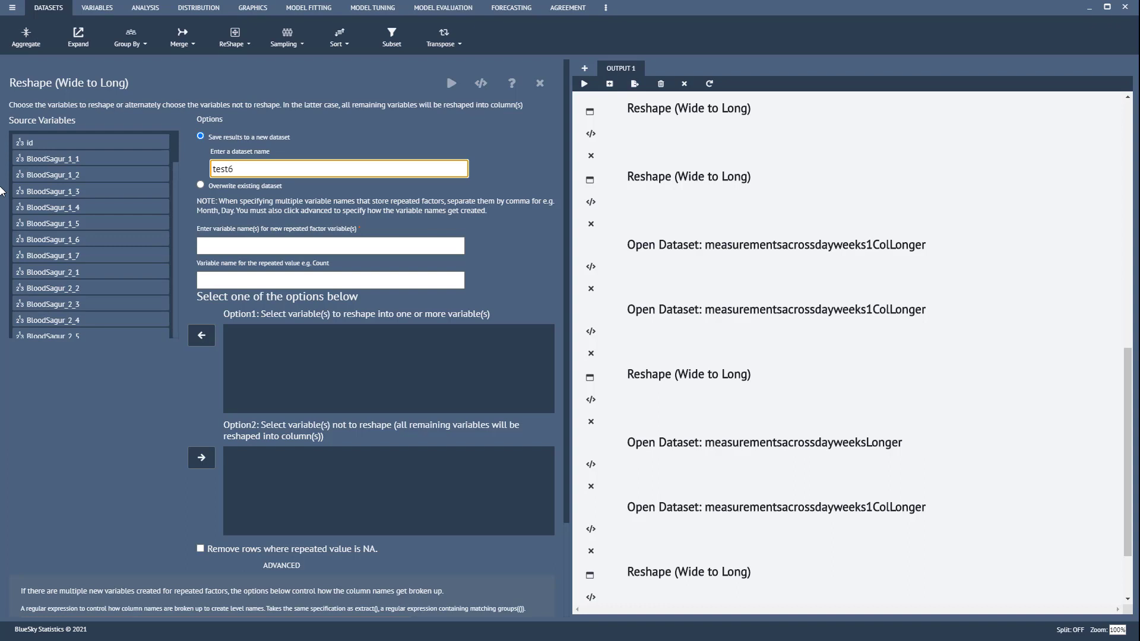
# Step: Enter .value, Week, day as the repeated factor variable names, checking them against the BloodSagur, Sodium and Calcium source variables
pyautogui.click(226, 248)
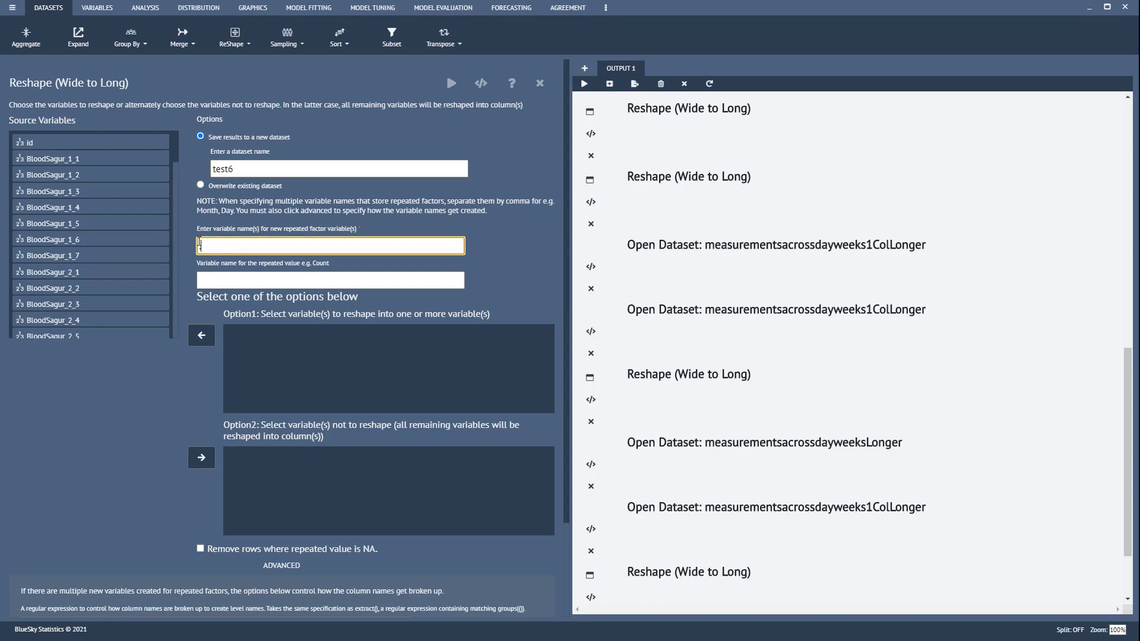
pyautogui.write('value')
pyautogui.click(81, 192)
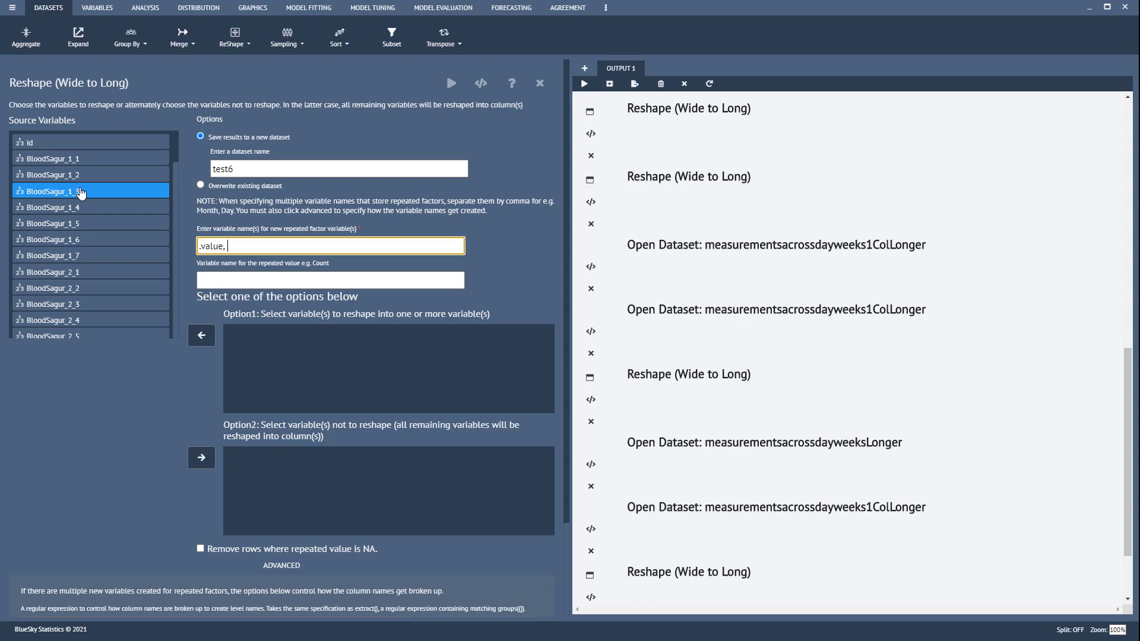
pyautogui.click(66, 207)
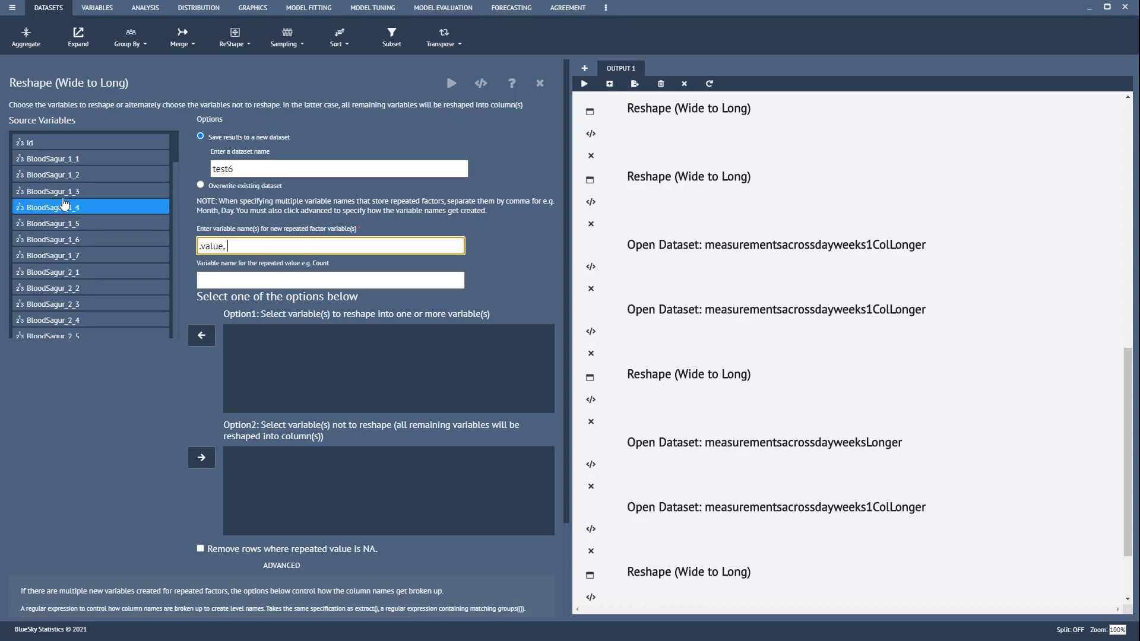
pyautogui.scroll(-6, 65, 205)
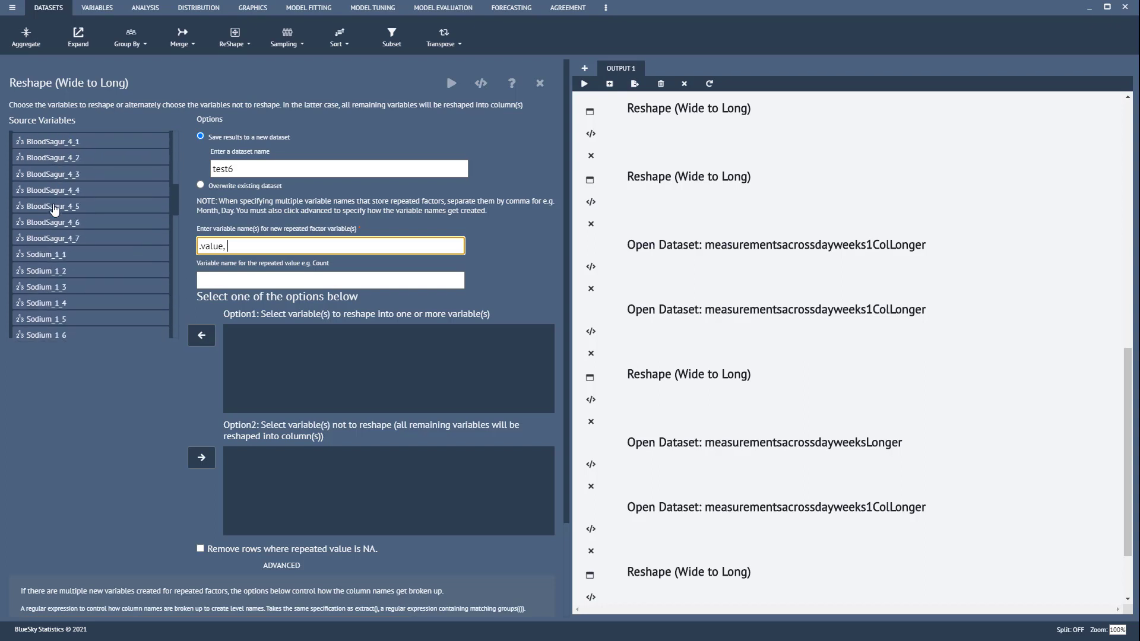
pyautogui.scroll(-8, 54, 209)
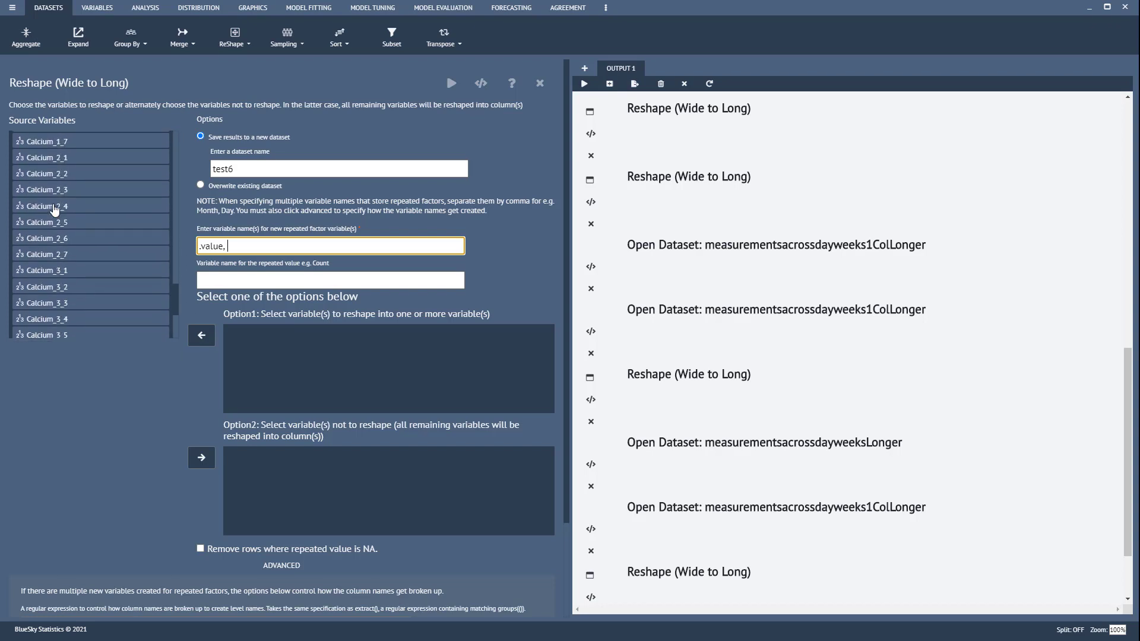
pyautogui.scroll(-5, 54, 209)
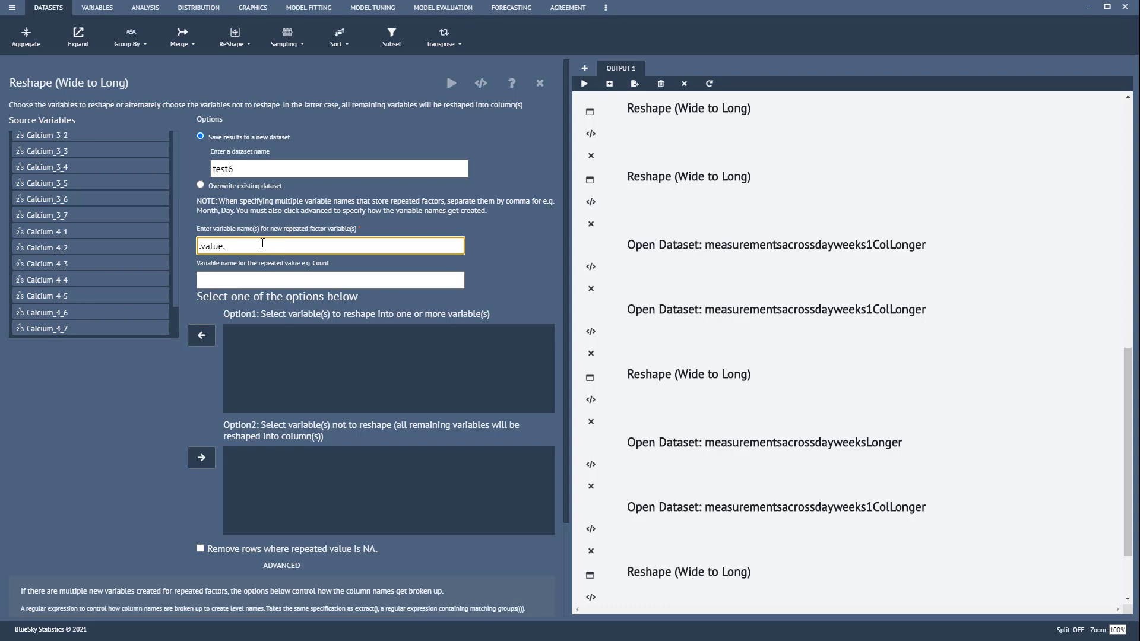
pyautogui.write('Week, day')
pyautogui.moveTo(226, 246); pyautogui.dragTo(183, 246)
pyautogui.click(221, 282)
# Step: Add all variables from BloodSagur_1_1 through Calcium_4_7 to Option1 as the variables to reshape
pyautogui.scroll(10, 90, 195)
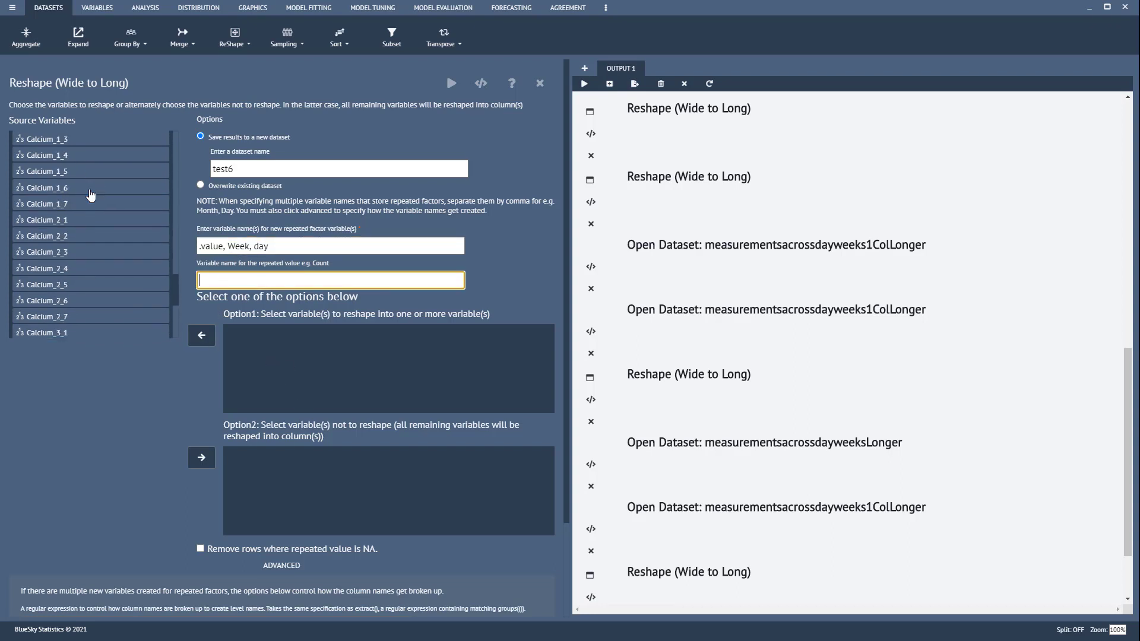
pyautogui.scroll(3, 91, 195)
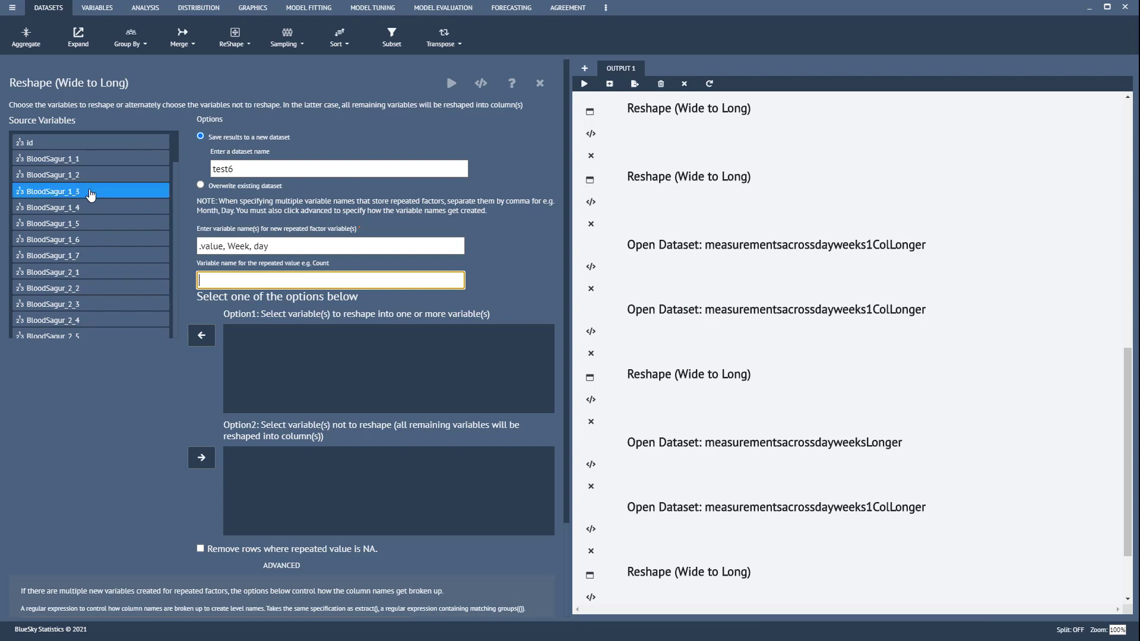
pyautogui.click(54, 159)
pyautogui.keyDown('shift'); pyautogui.click(54, 175); pyautogui.keyUp('shift')
pyautogui.click(166, 158)
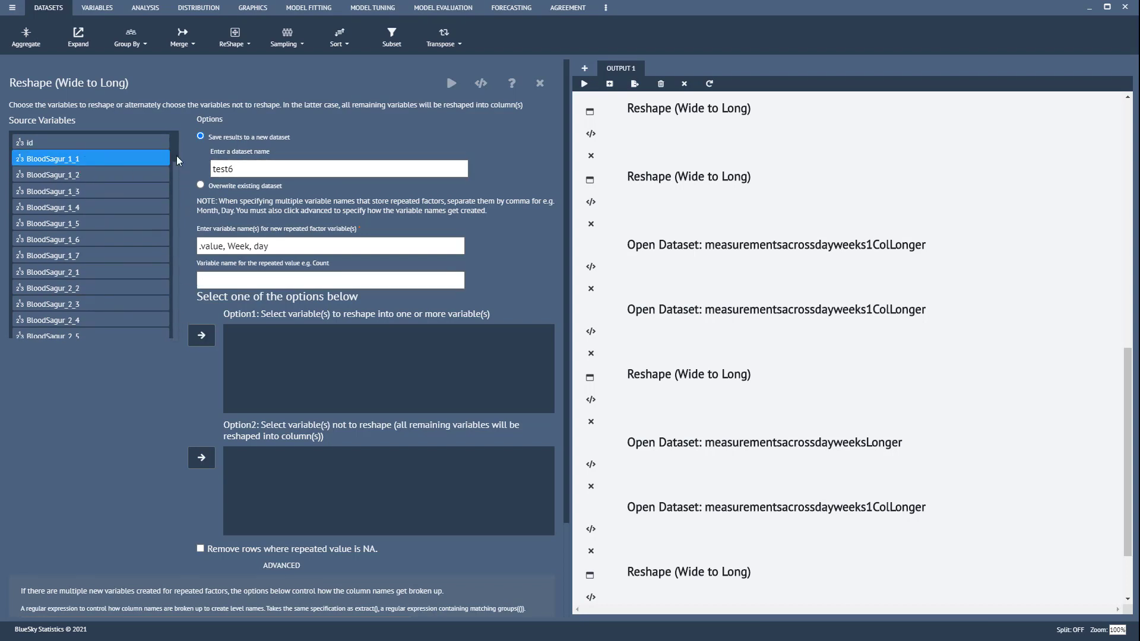
pyautogui.moveTo(177, 156); pyautogui.dragTo(187, 341)
pyautogui.keyDown('shift'); pyautogui.click(113, 328); pyautogui.keyUp('shift')
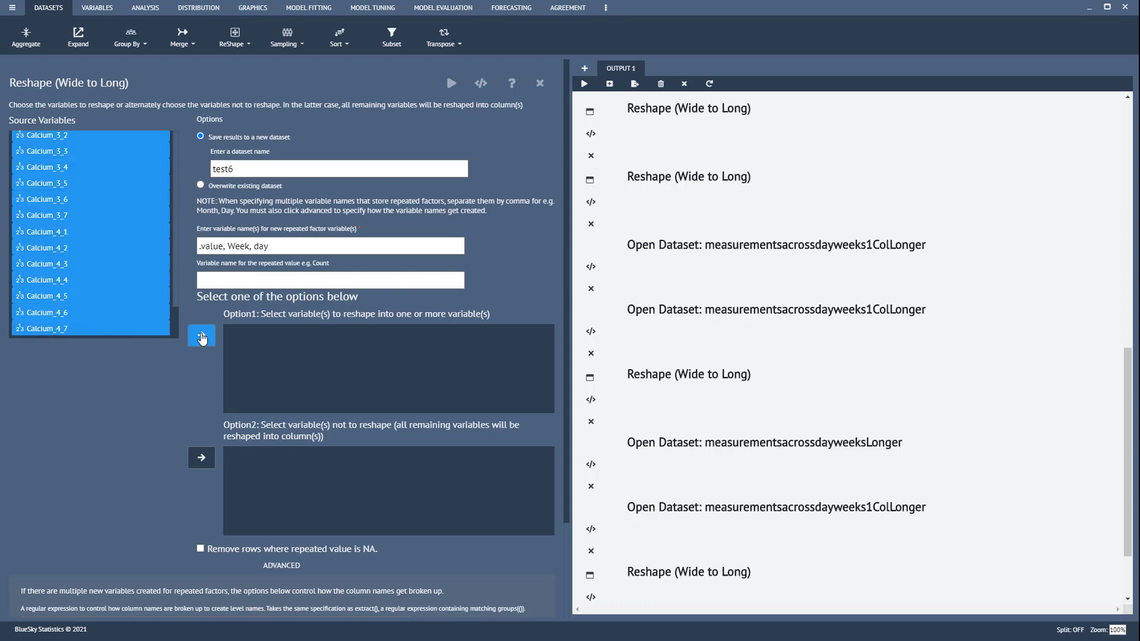
pyautogui.click(202, 338)
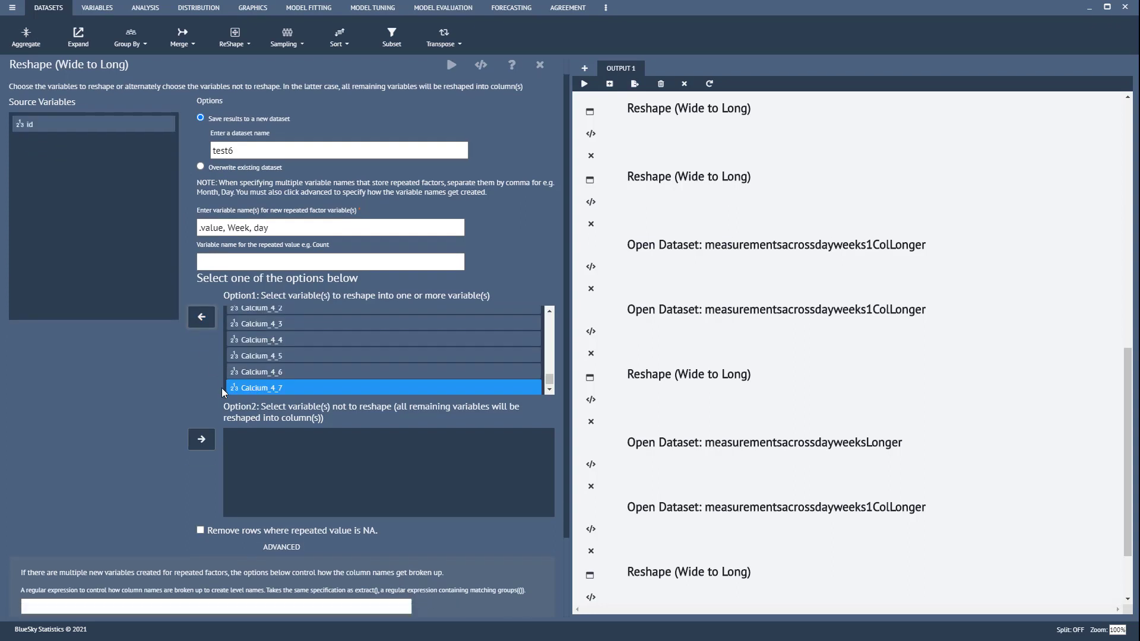
# Step: Set "_" as the separate-style expression for breaking up the column names and run the reshape into test6
pyautogui.scroll(-2, 222, 387)
pyautogui.click(56, 547)
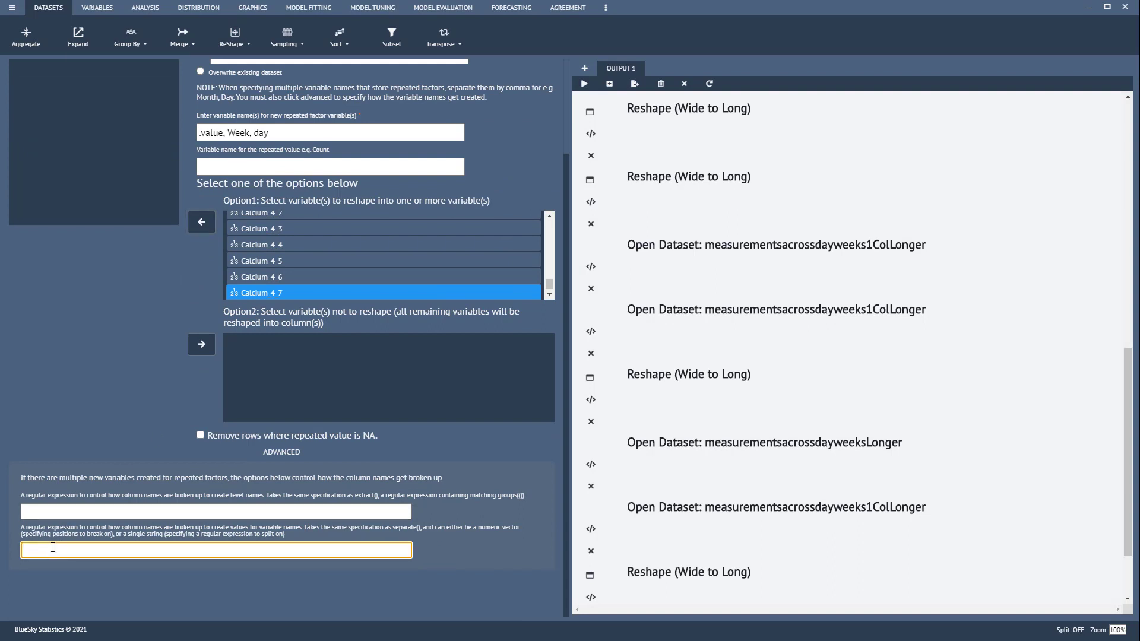
pyautogui.write('_')
pyautogui.scroll(2, 478, 192)
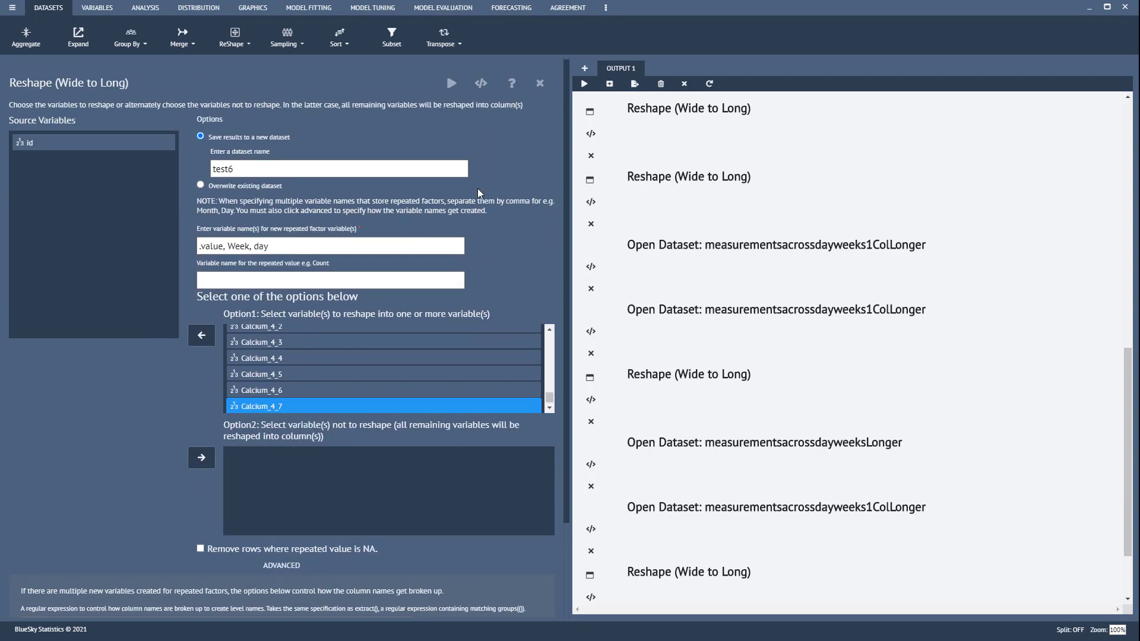
pyautogui.click(451, 84)
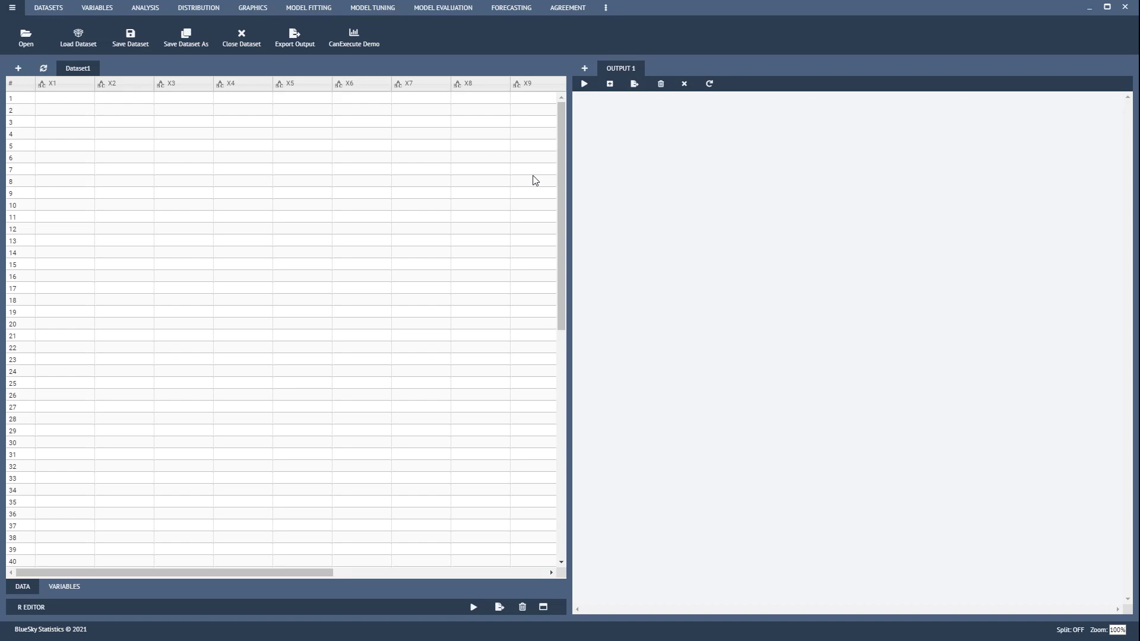
# Step: Open ReshapeLonger.Sep.RData and look across its Height, Weight and BloodSagur columns
pyautogui.click(26, 35)
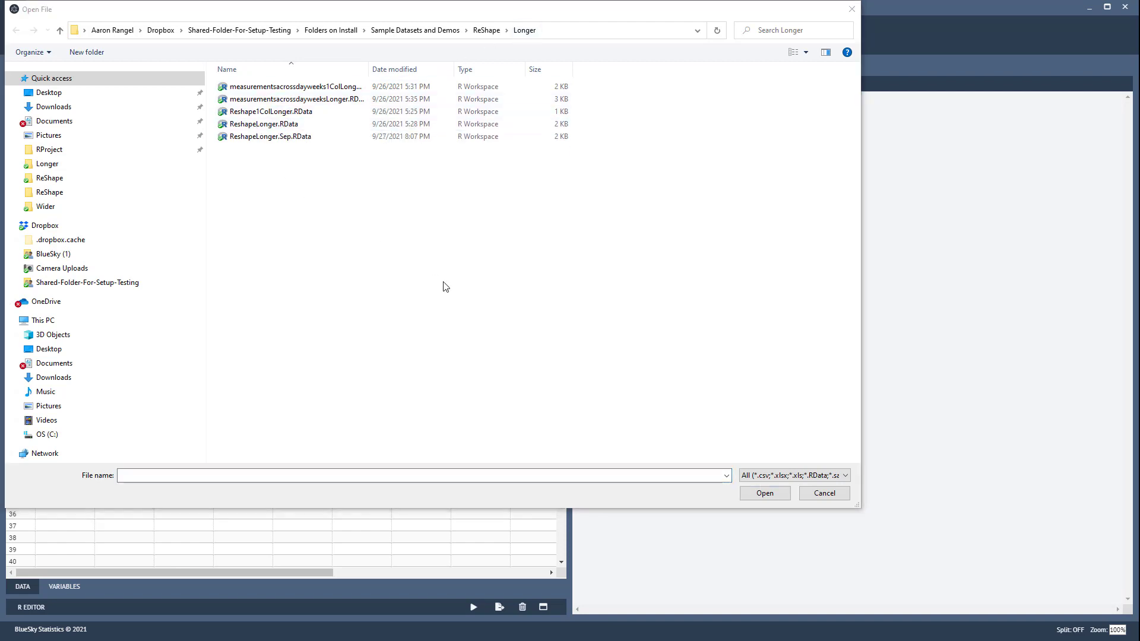
pyautogui.click(269, 138)
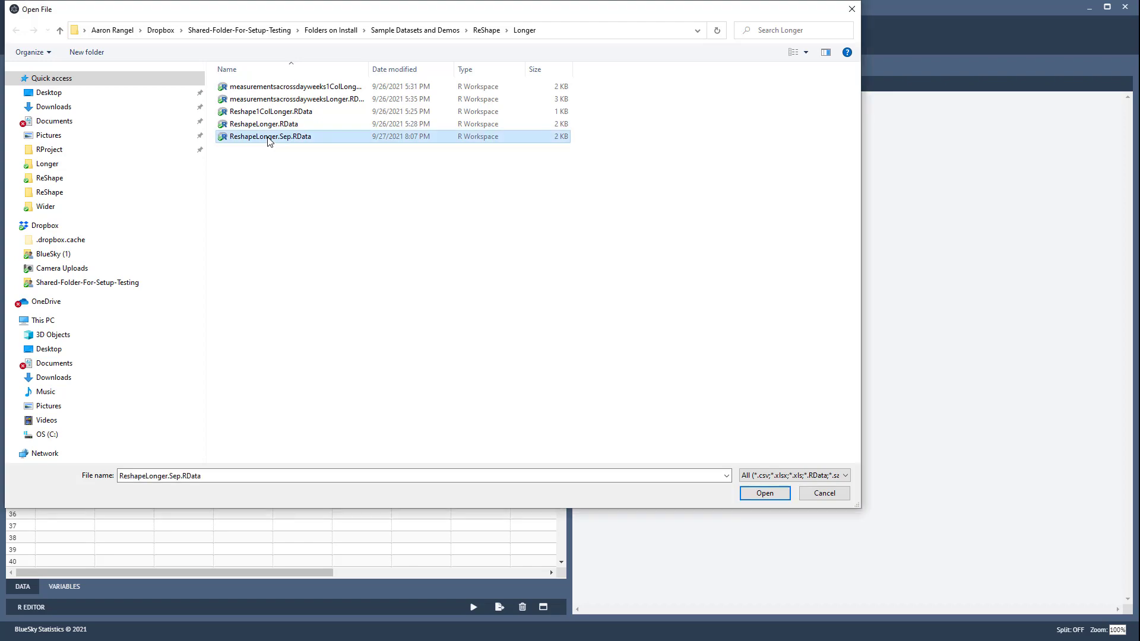
pyautogui.click(768, 494)
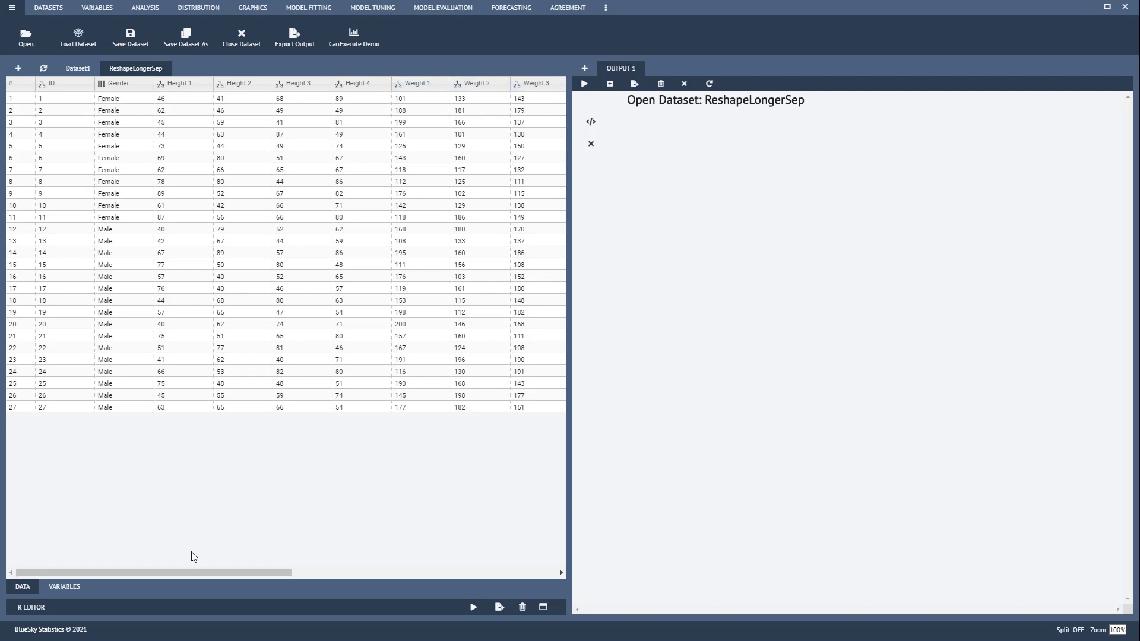
pyautogui.moveTo(183, 570); pyautogui.dragTo(346, 569)
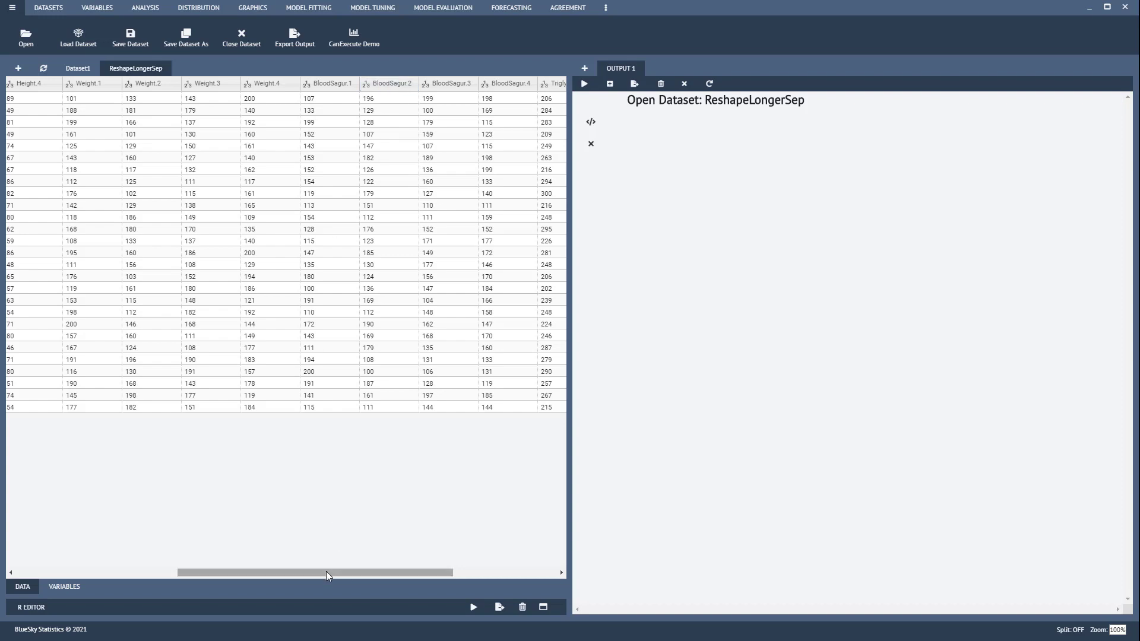
pyautogui.moveTo(326, 572); pyautogui.dragTo(34, 575)
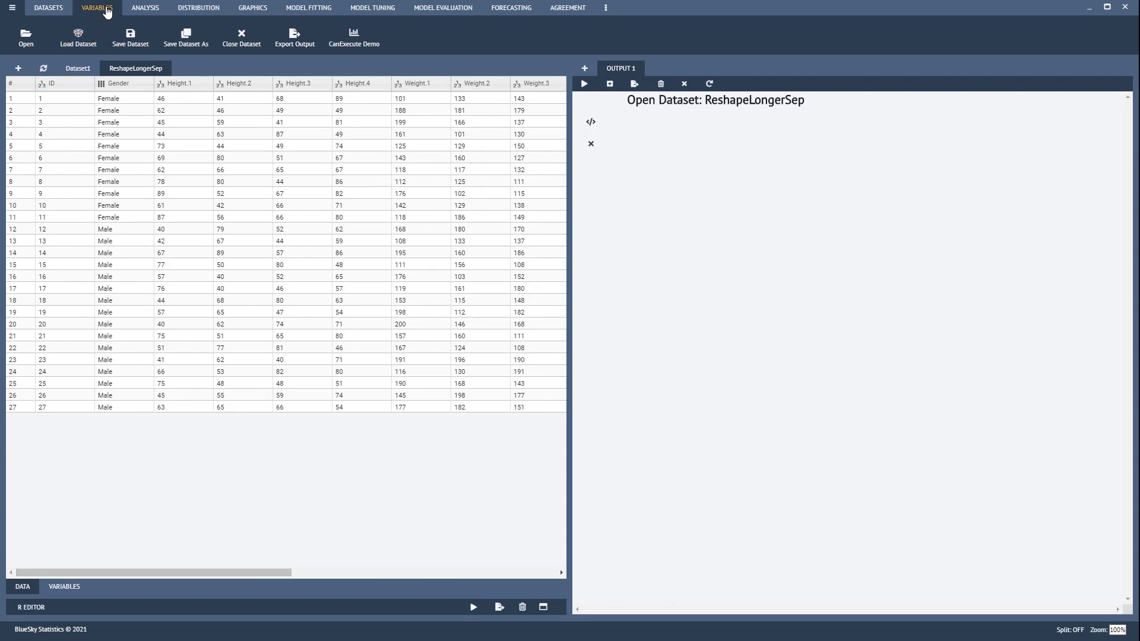
# Step: Start a wide-to-long reshape of ReshapeLongerSep that saves its results to a new dataset named test7
pyautogui.click(50, 8)
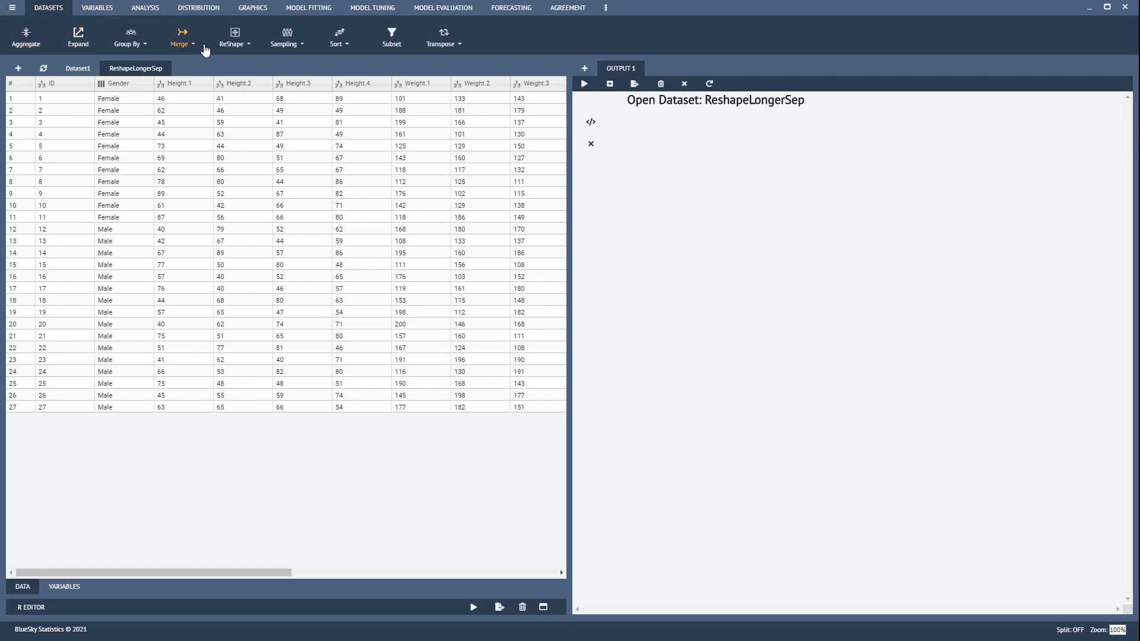
pyautogui.click(232, 43)
pyautogui.click(238, 77)
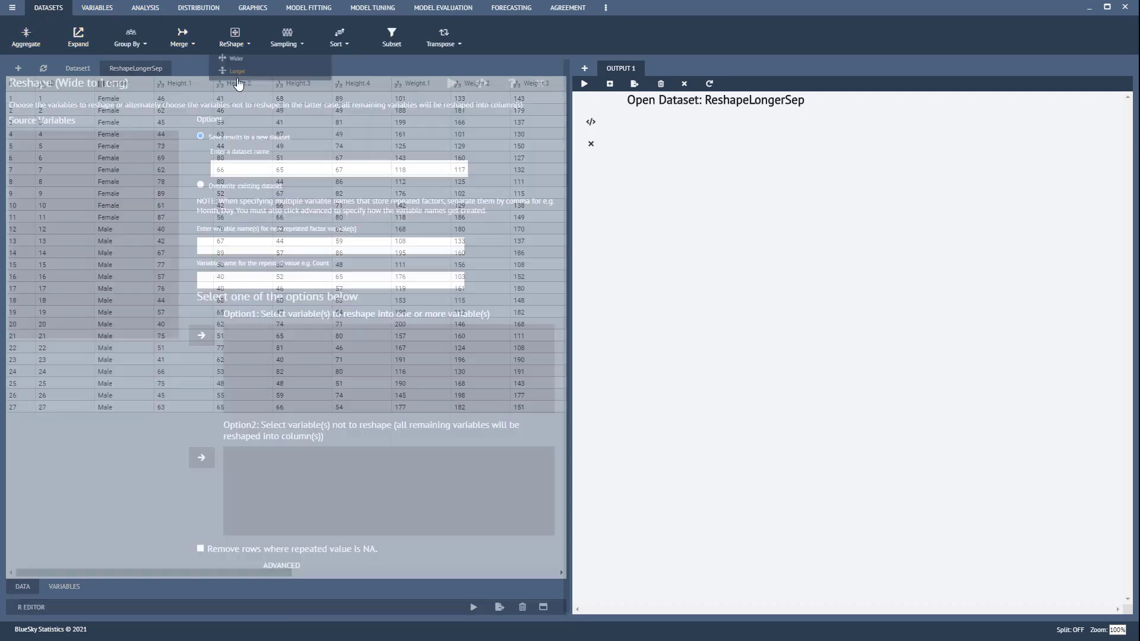
pyautogui.click(212, 168)
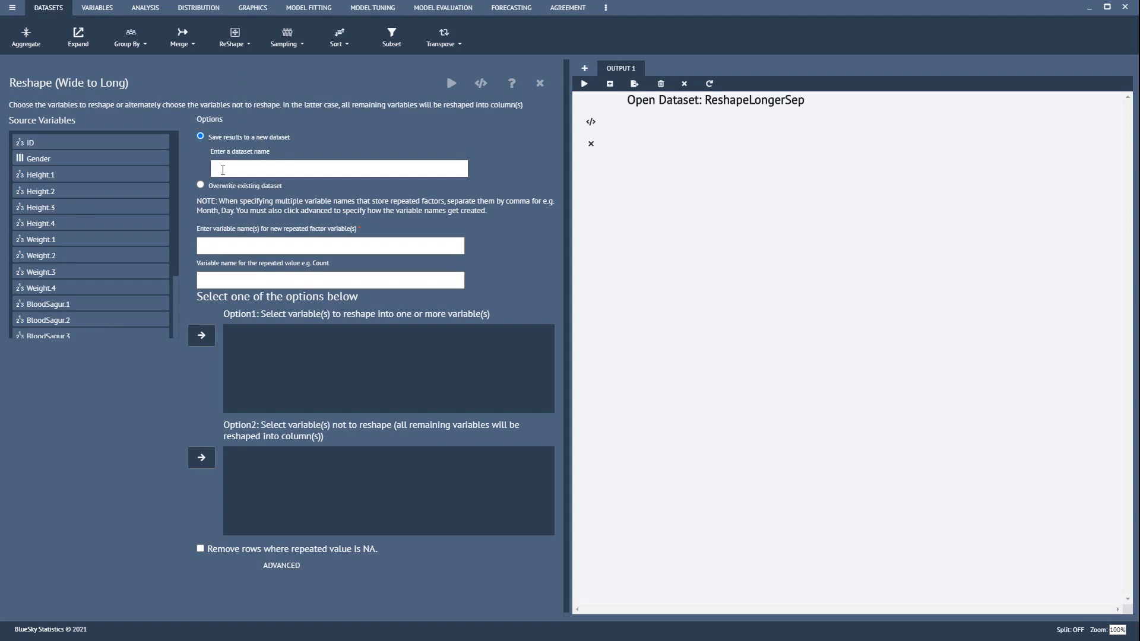
pyautogui.write('test')
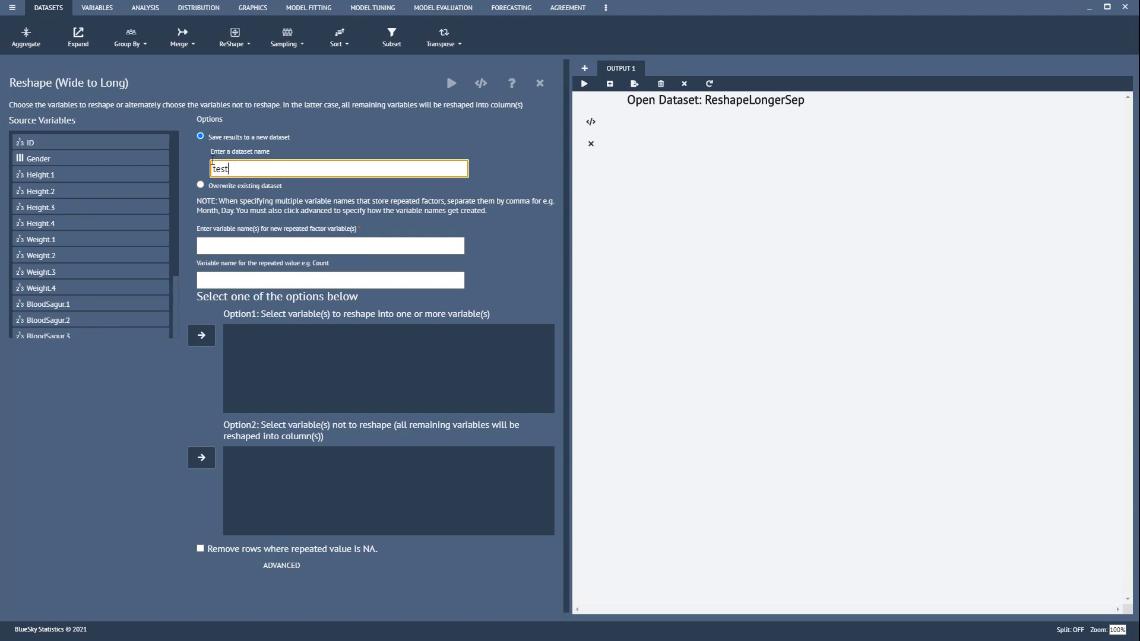
pyautogui.write('7')
# Step: Enter .value, Time as the new repeated factor variable names
pyautogui.click(231, 250)
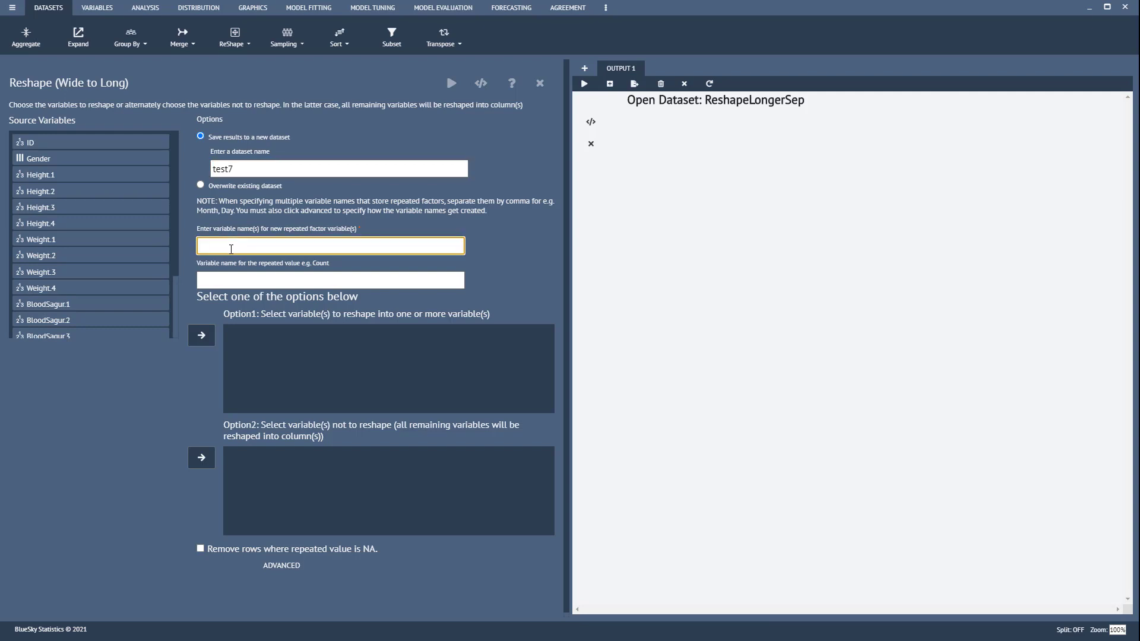
pyautogui.write('.value')
pyautogui.write(', Time')
pyautogui.click(56, 209)
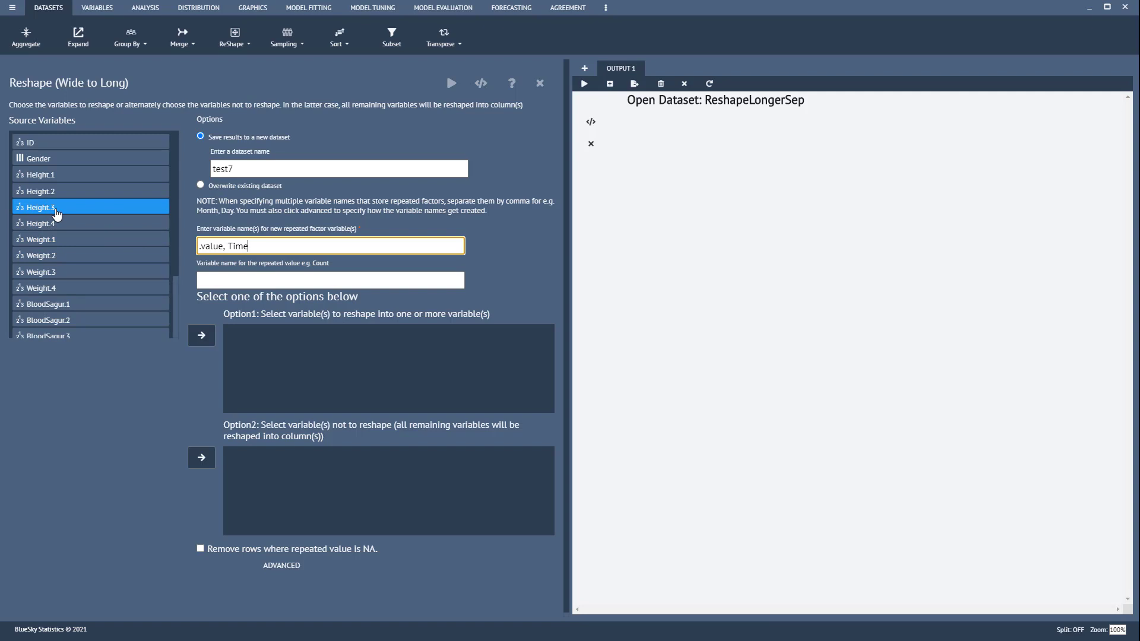
pyautogui.click(55, 209)
pyautogui.click(457, 297)
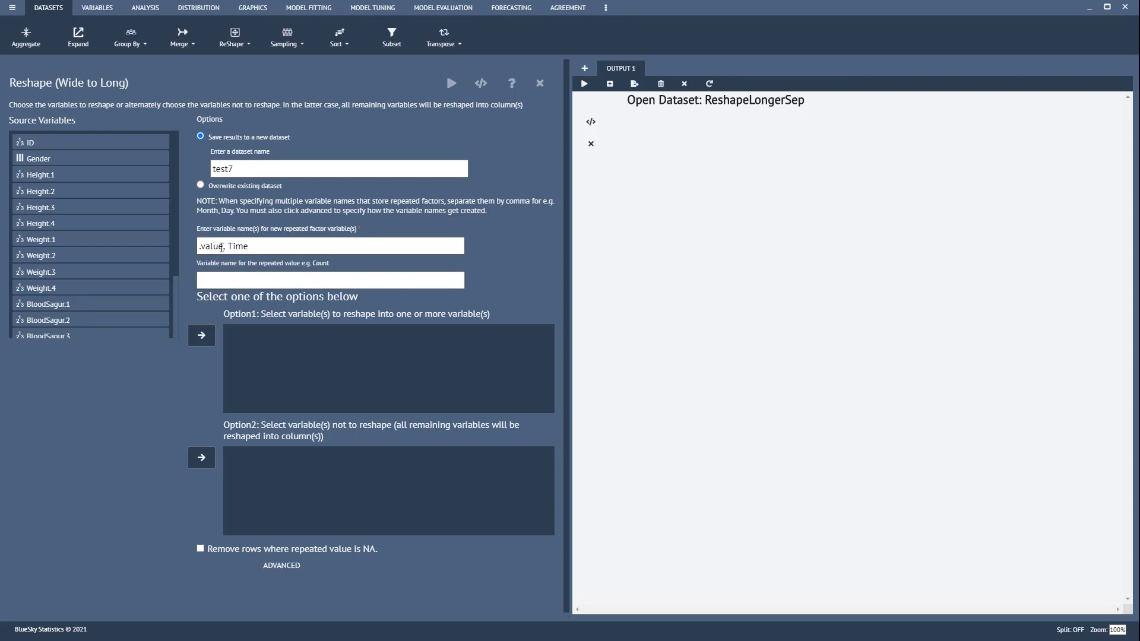
# Step: Add all variables from Height.1 through Triglycerides.4 to Option1 as the variables to reshape
pyautogui.click(50, 174)
pyautogui.click(147, 275)
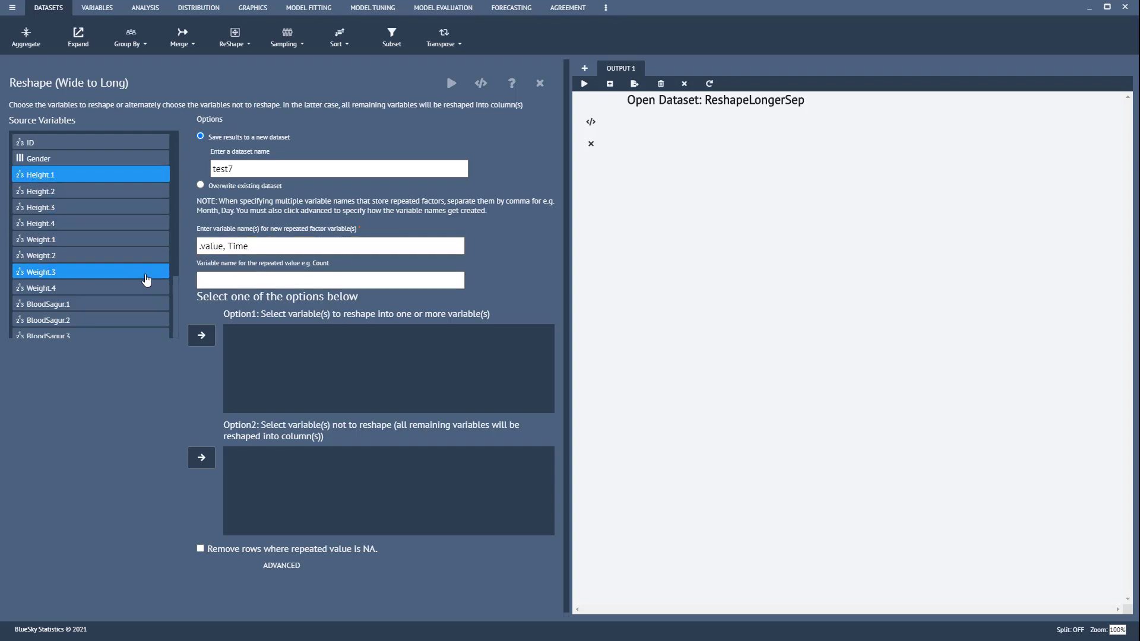
pyautogui.scroll(-3, 176, 324)
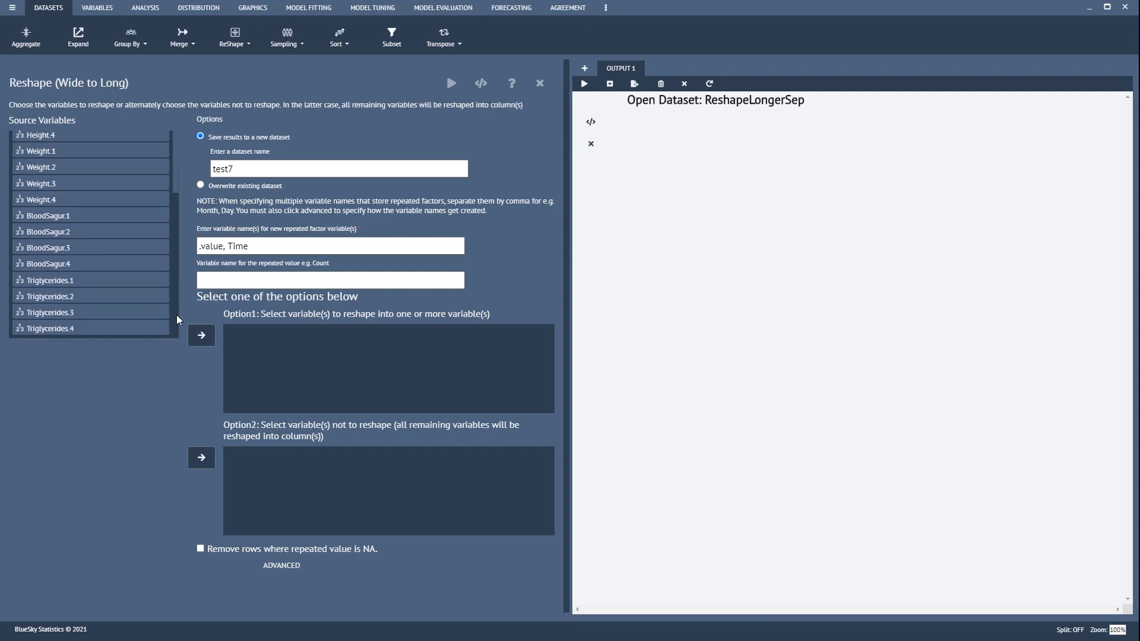
pyautogui.keyDown('shift'); pyautogui.click(82, 326); pyautogui.keyUp('shift')
pyautogui.click(200, 336)
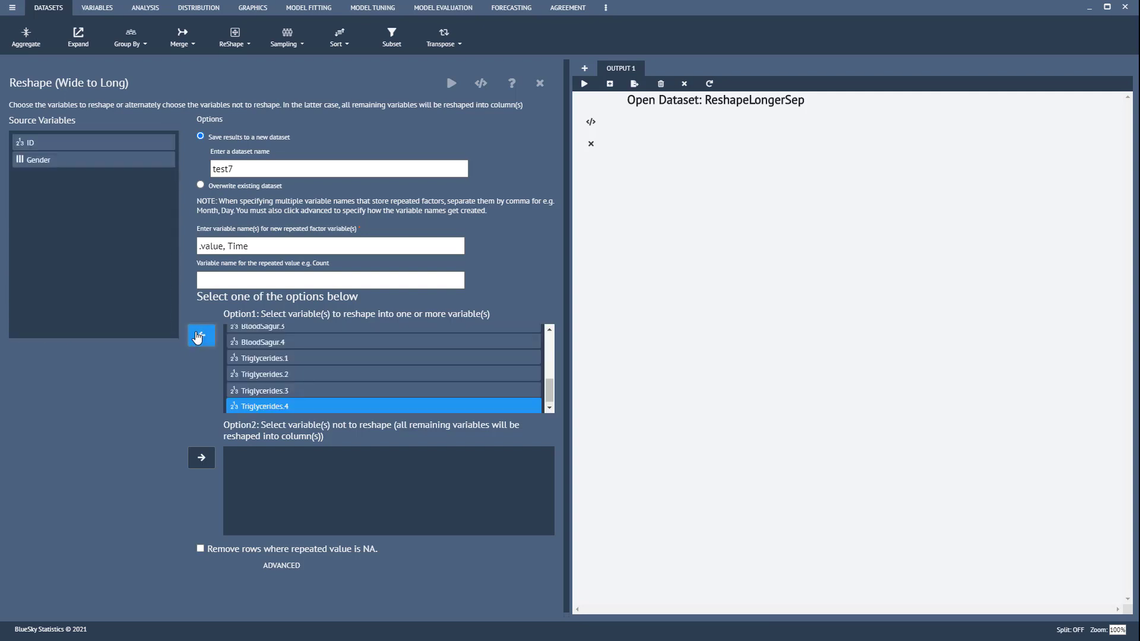
pyautogui.click(279, 341)
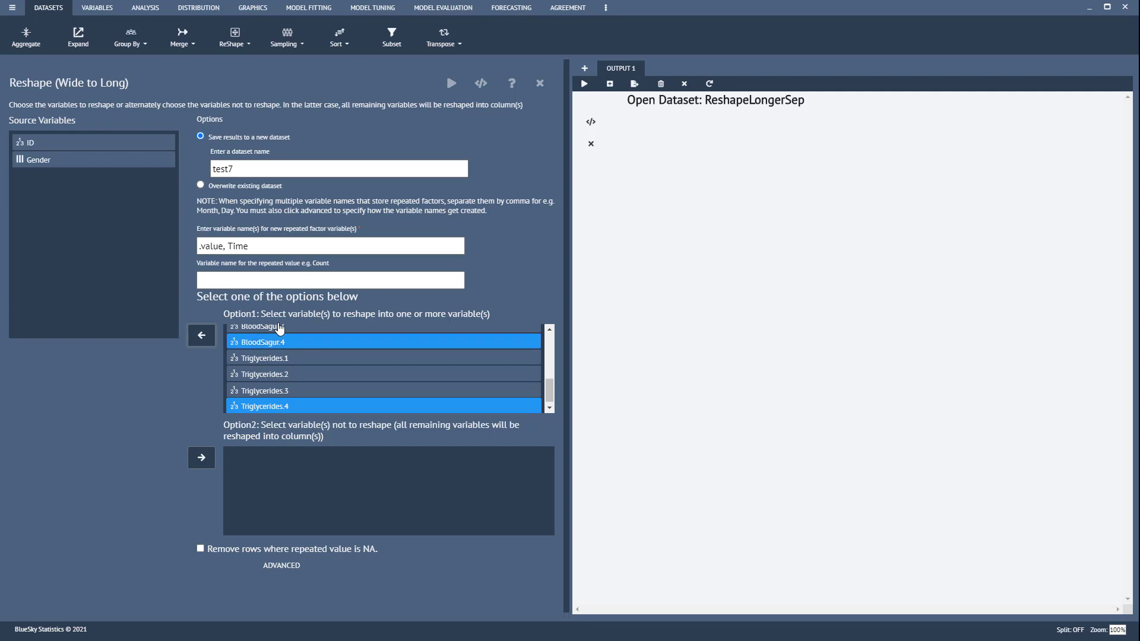
pyautogui.click(263, 246)
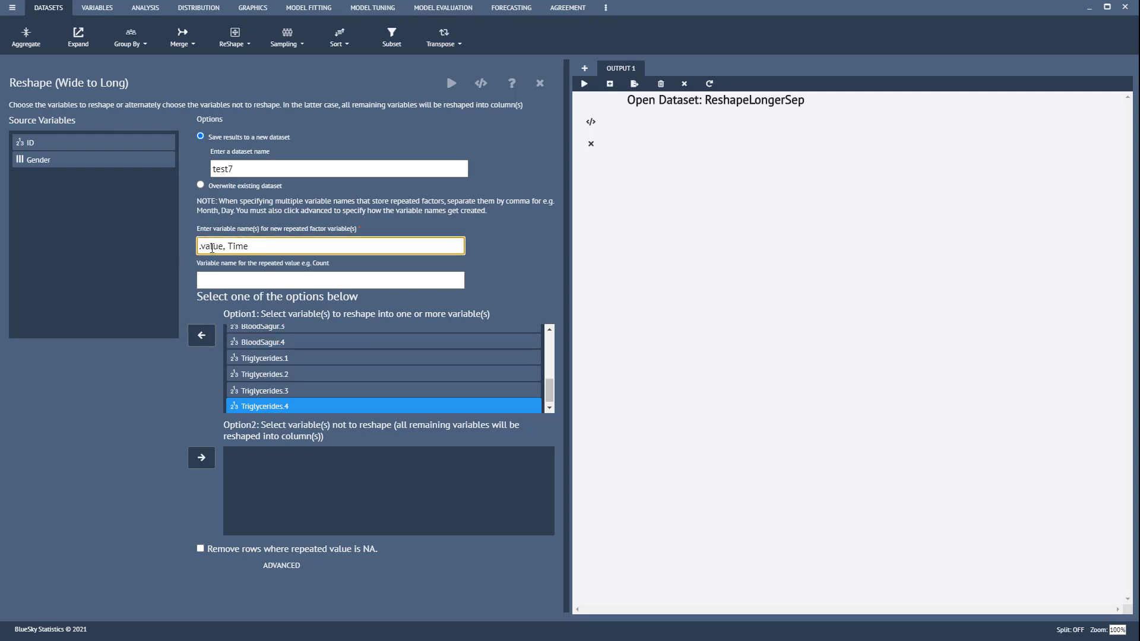
# Step: Set \\. as the advanced Option2 expression for splitting the column names at the dot
pyautogui.click(281, 566)
pyautogui.scroll(-2, 73, 486)
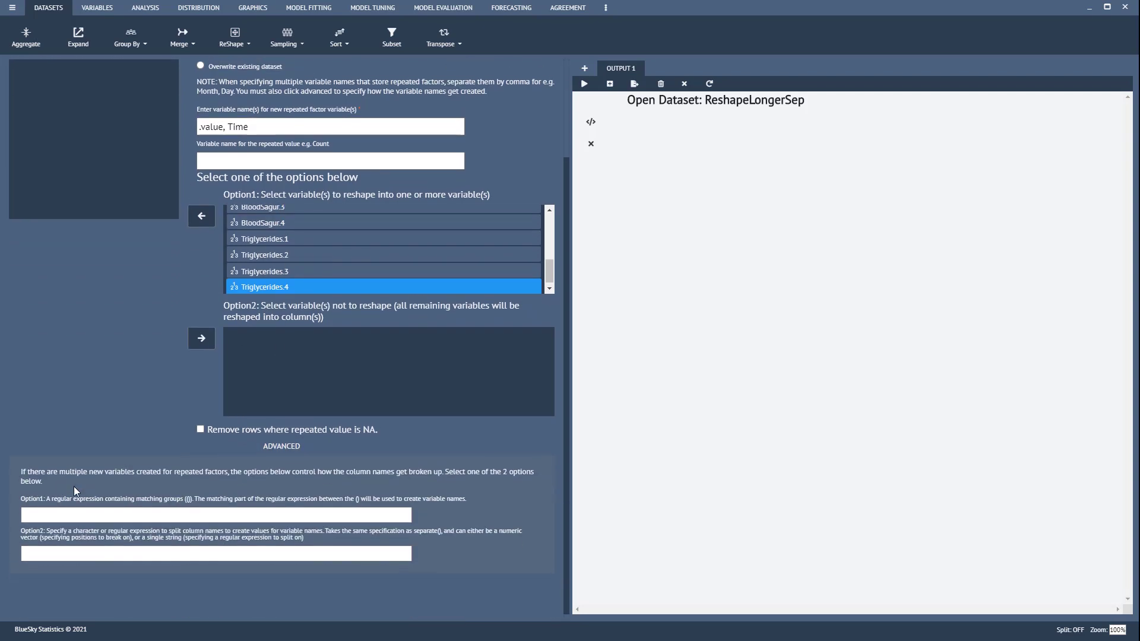
pyautogui.click(56, 554)
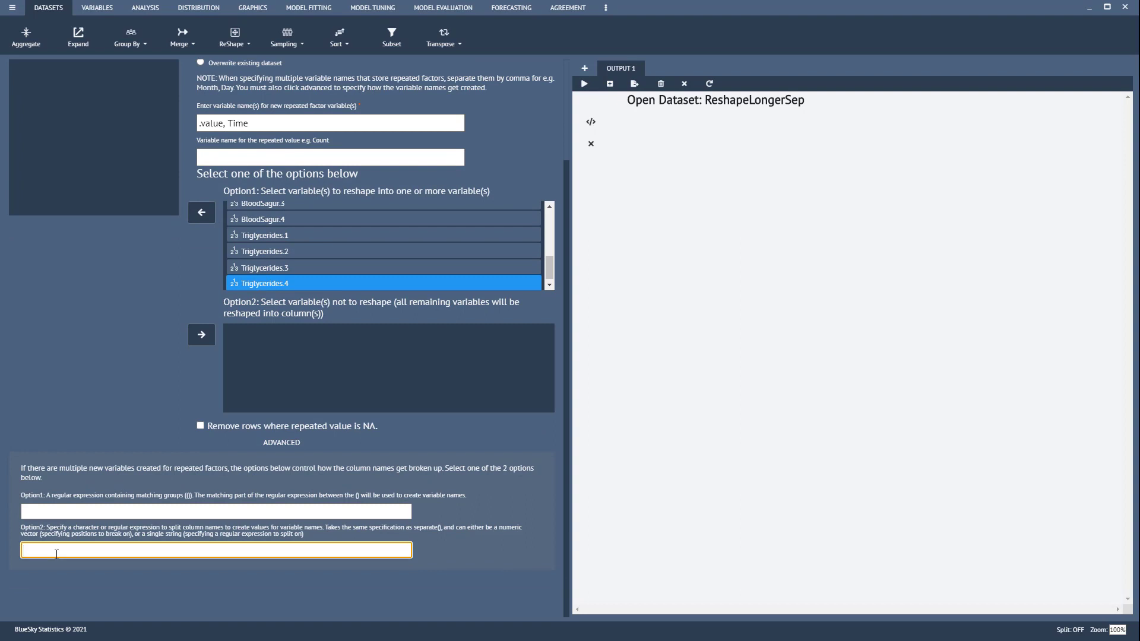
pyautogui.write('.')
pyautogui.press('BackSpace')
pyautogui.write('\\\\.')
# Step: Check the BloodSagur and Triglycerides names in Option1 against the factor variable names and the split expression
pyautogui.scroll(4, 263, 372)
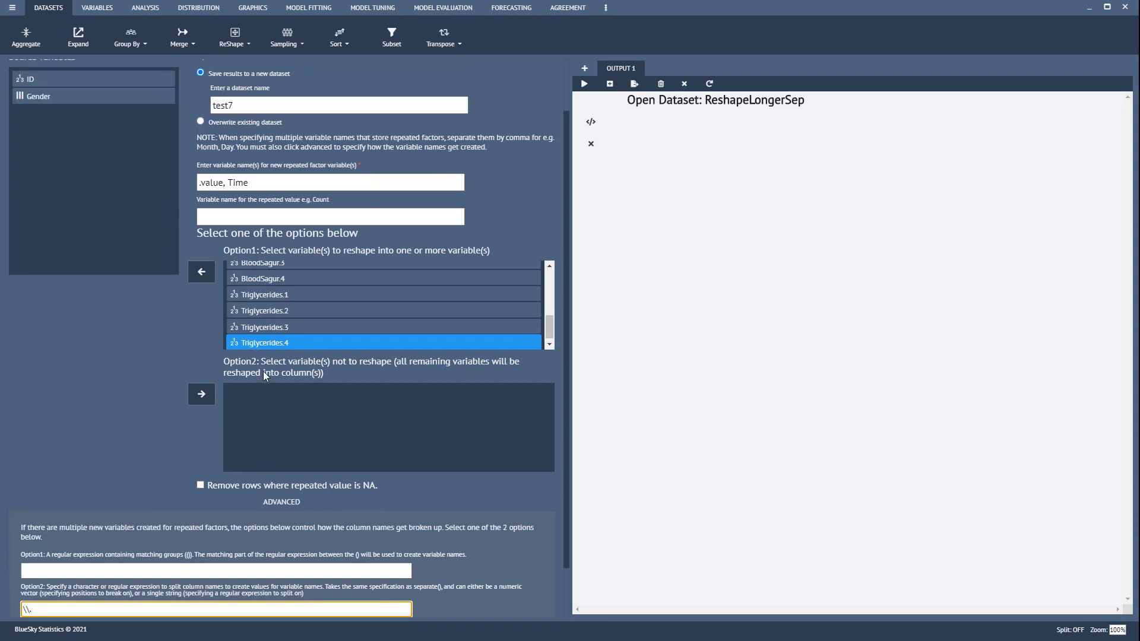
pyautogui.keyDown('ctrl'); pyautogui.click(264, 373); pyautogui.keyUp('ctrl')
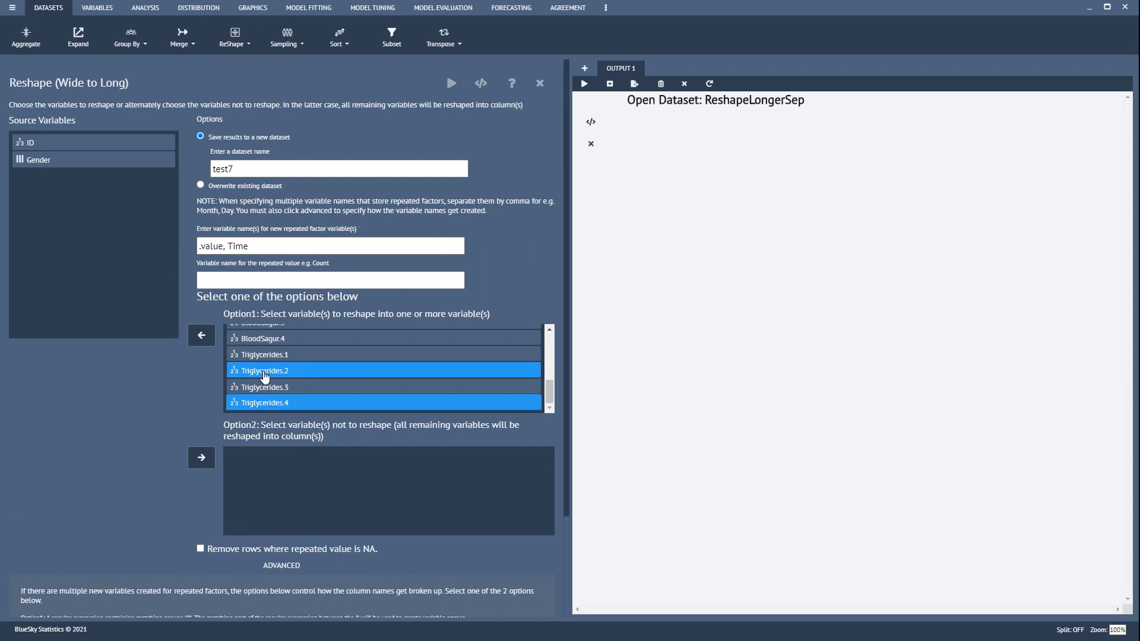
pyautogui.keyDown('ctrl'); pyautogui.click(265, 374); pyautogui.keyUp('ctrl')
pyautogui.scroll(-2, 134, 444)
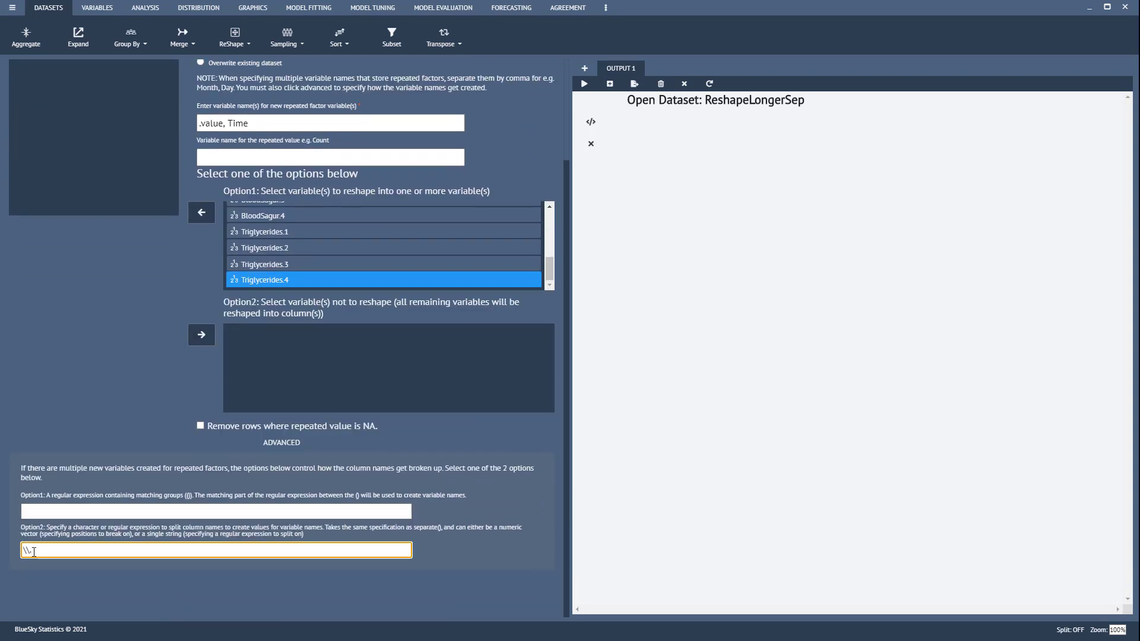
pyautogui.scroll(2, 261, 356)
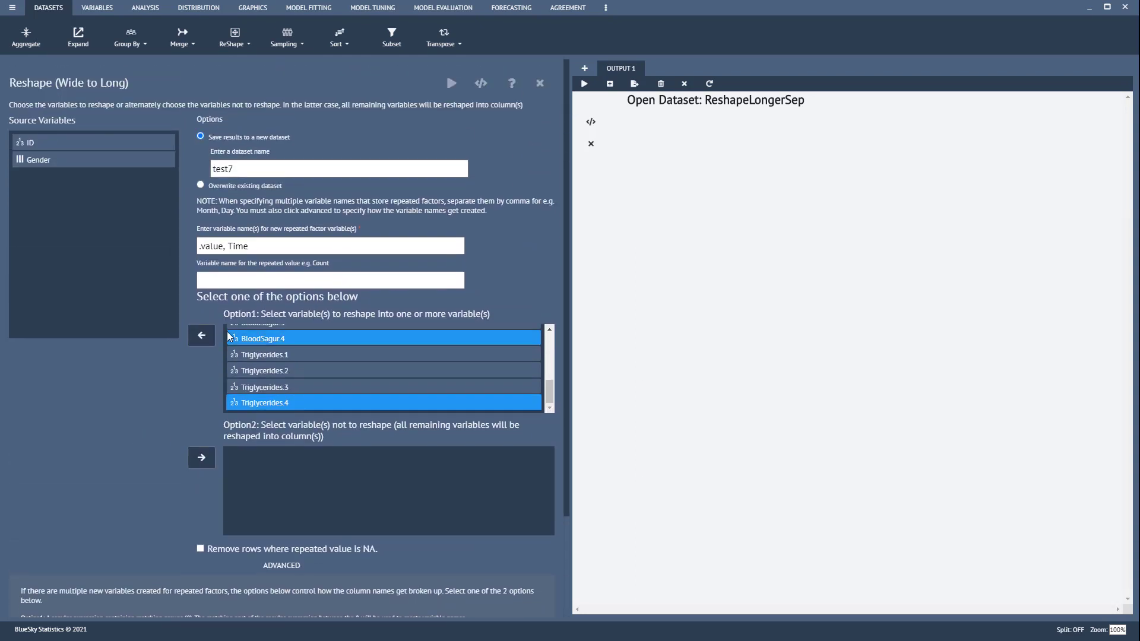
pyautogui.keyDown('ctrl'); pyautogui.click(264, 371); pyautogui.keyUp('ctrl')
pyautogui.keyDown('ctrl'); pyautogui.click(264, 371); pyautogui.keyUp('ctrl')
pyautogui.keyDown('ctrl'); pyautogui.click(286, 387); pyautogui.keyUp('ctrl')
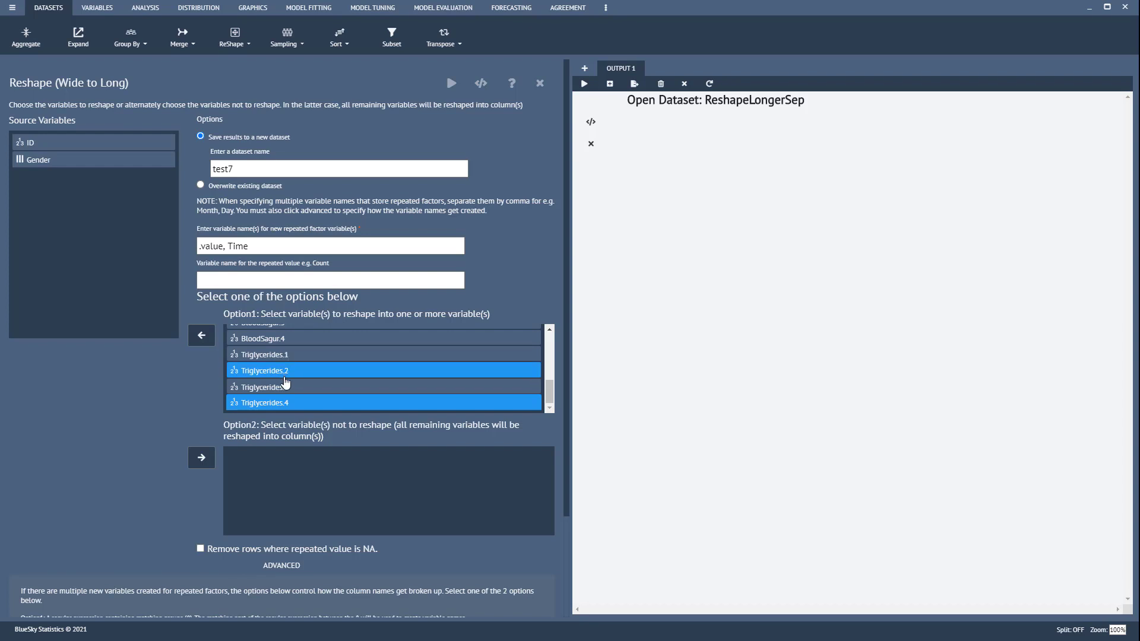
pyautogui.scroll(-2, 180, 415)
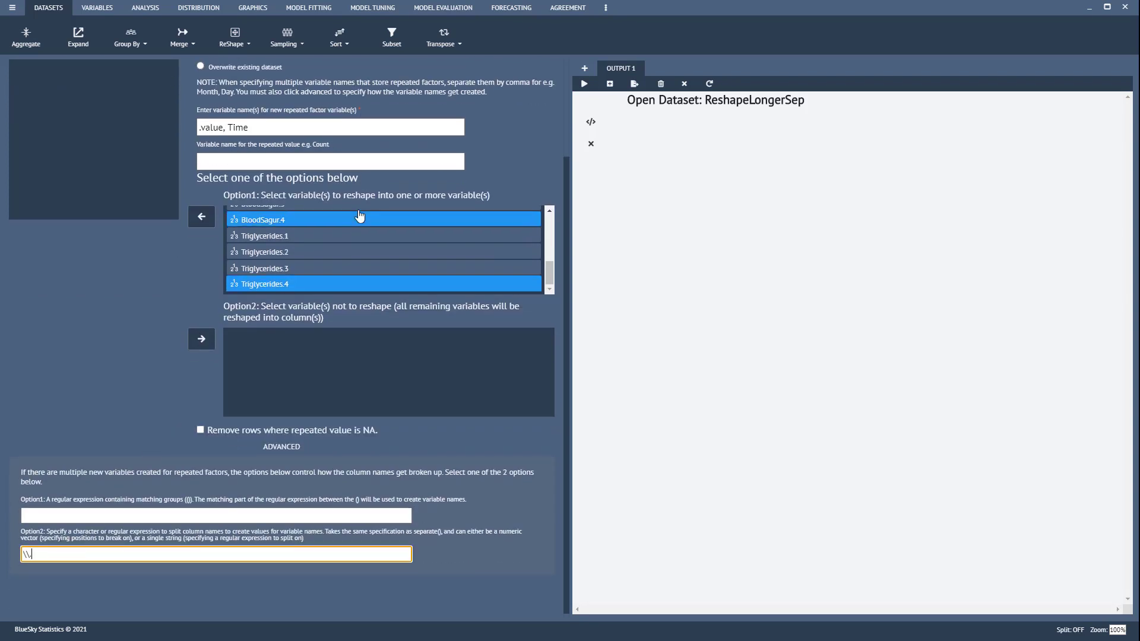
# Step: Run the wide-to-long reshape into test7
pyautogui.scroll(3, 360, 212)
pyautogui.scroll(3, 404, 154)
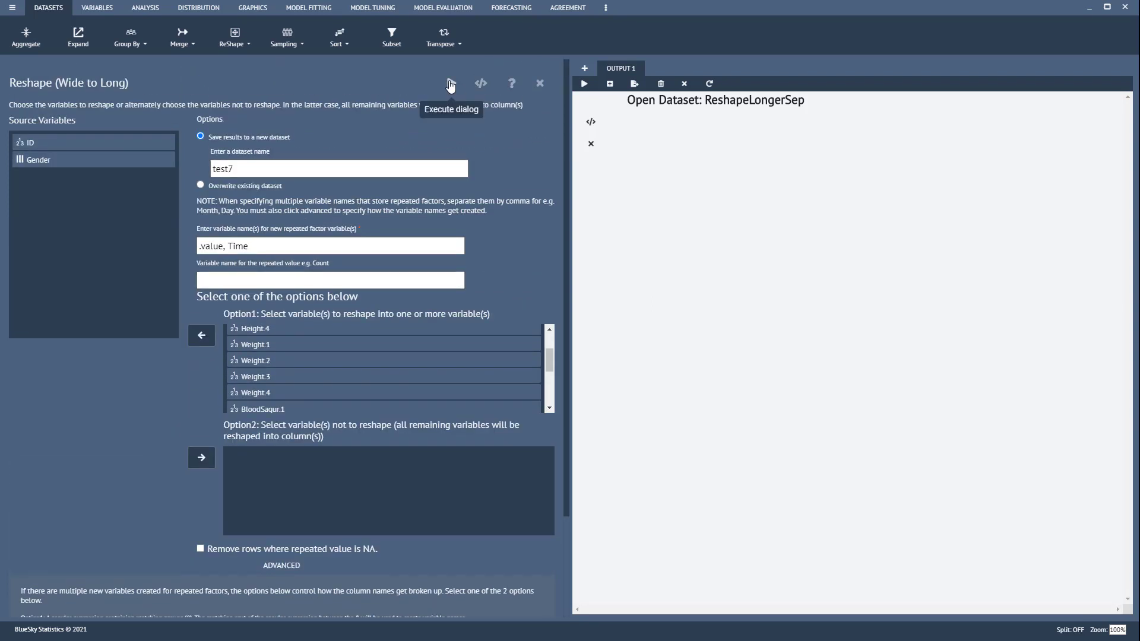
pyautogui.click(446, 74)
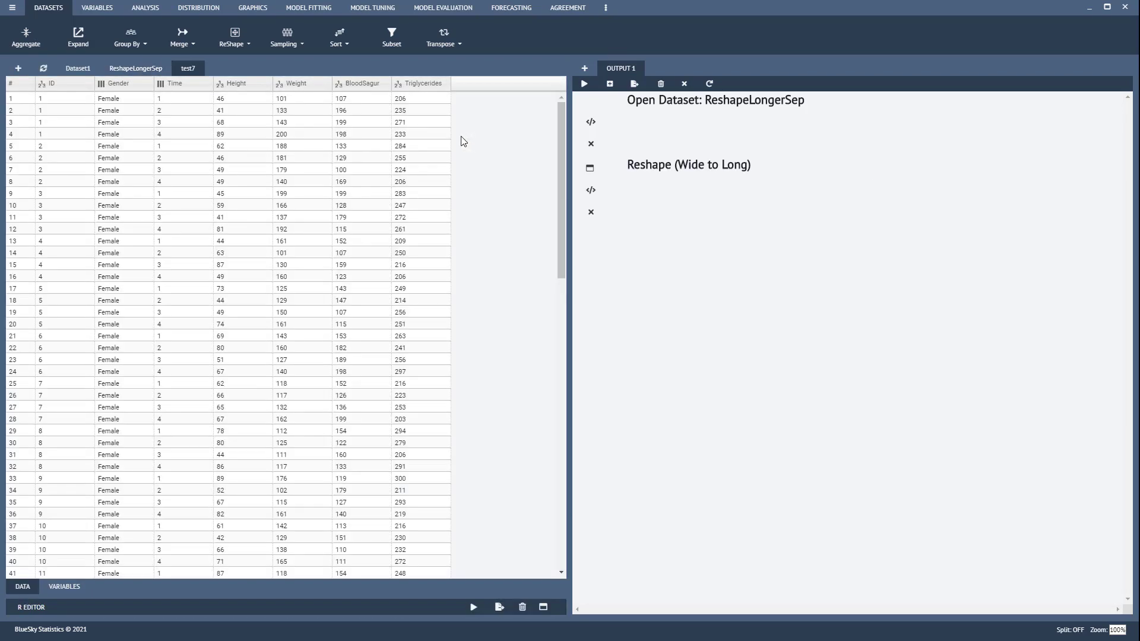